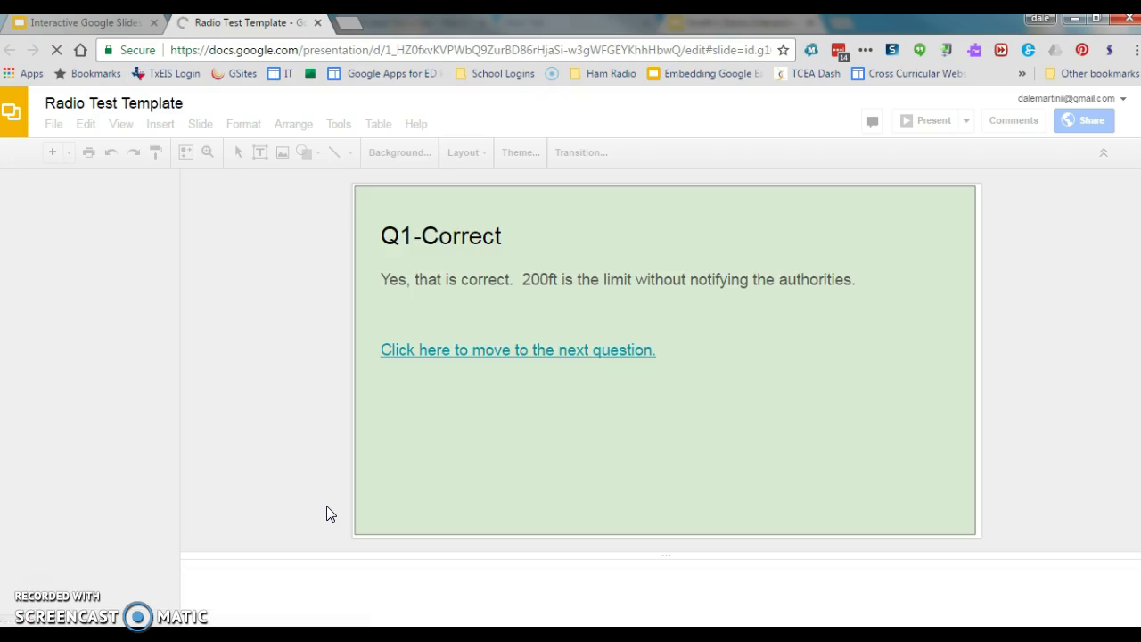
- Open the Question 1 slide of the Radio Test quiz deck
left_click(833, 446)
left_click(839, 293)
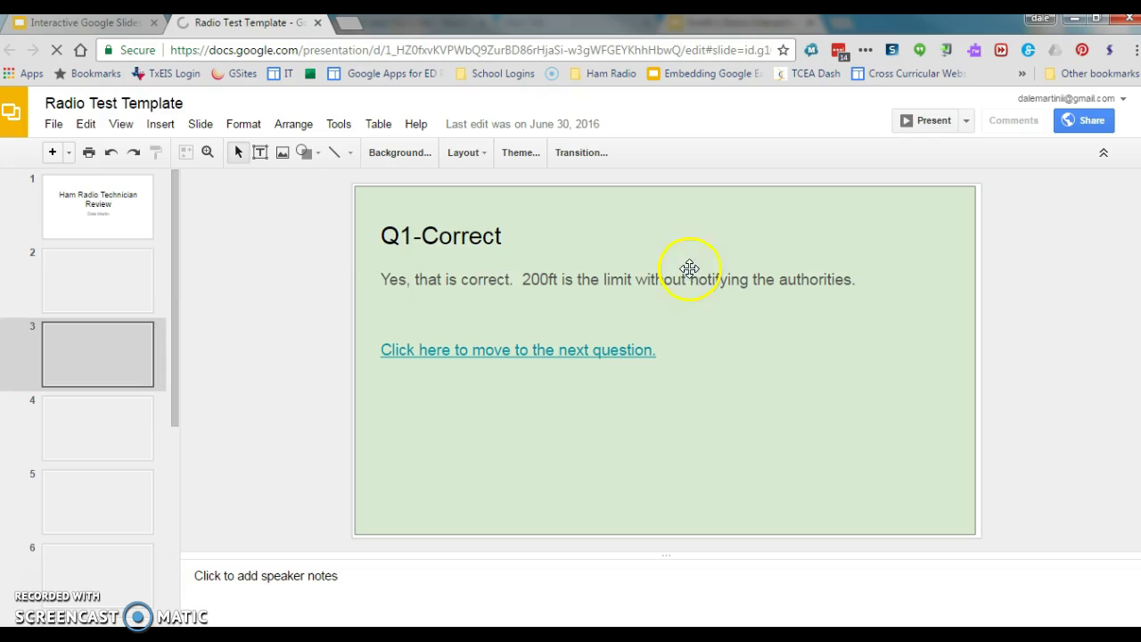
left_click(89, 290)
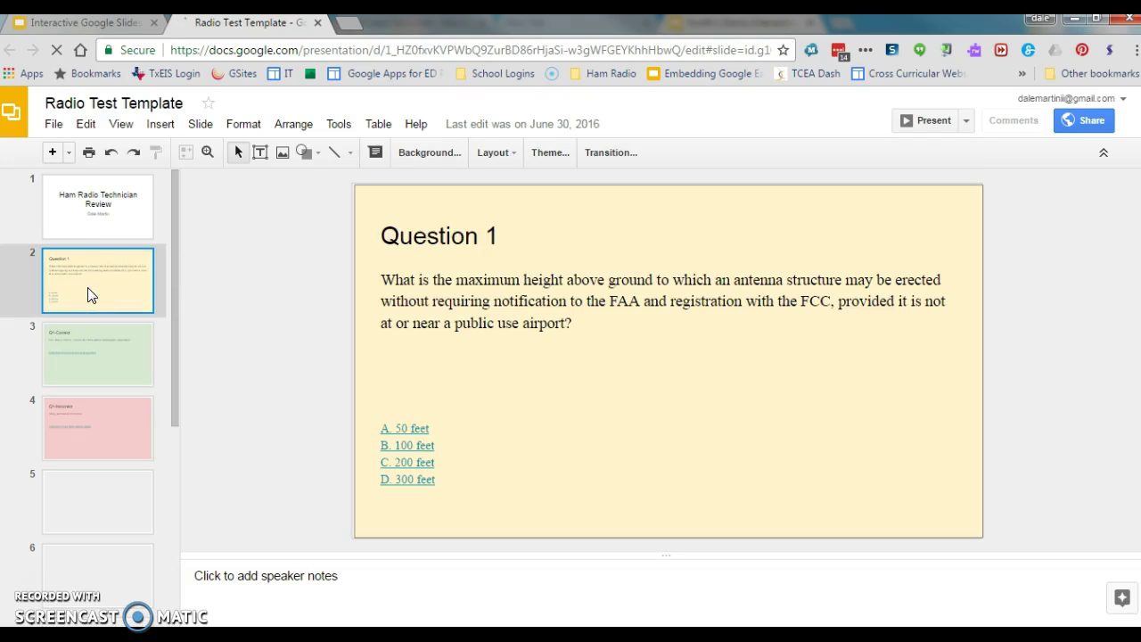
left_click(587, 415)
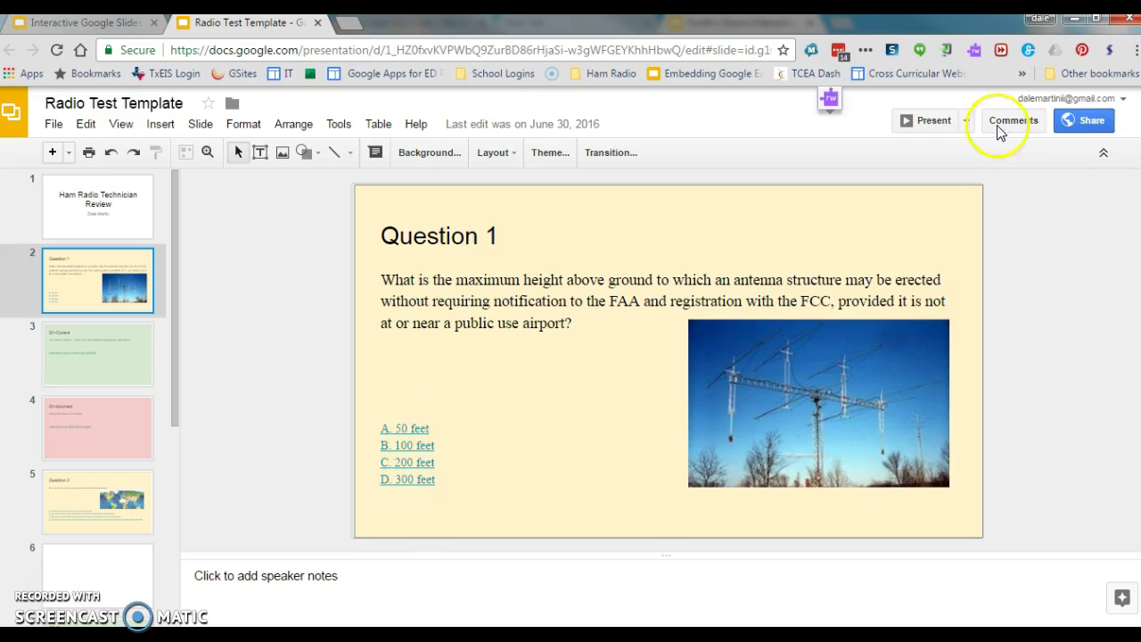
- Present the quiz and try answers 200 feet and 50 feet to check their feedback links
left_click(932, 121)
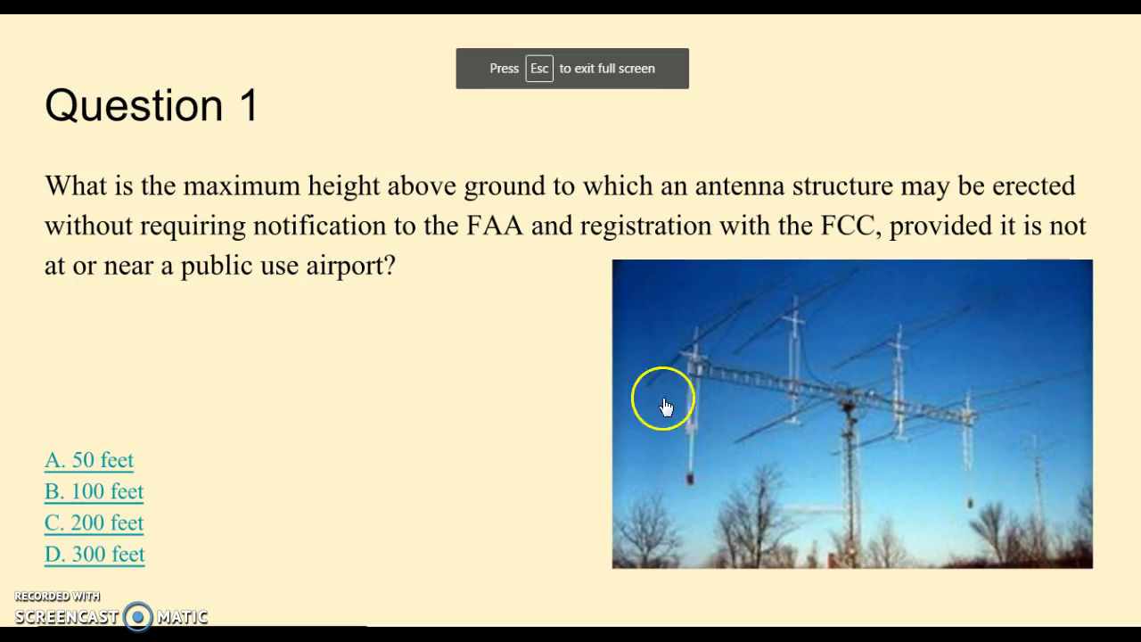
left_click(103, 526)
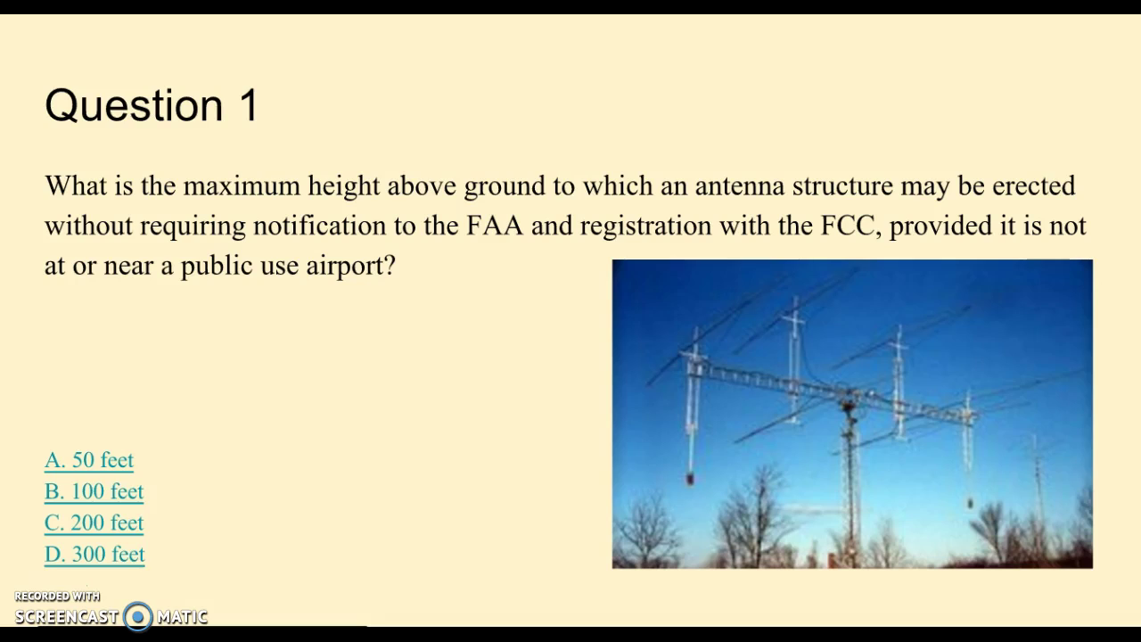
left_click(116, 461)
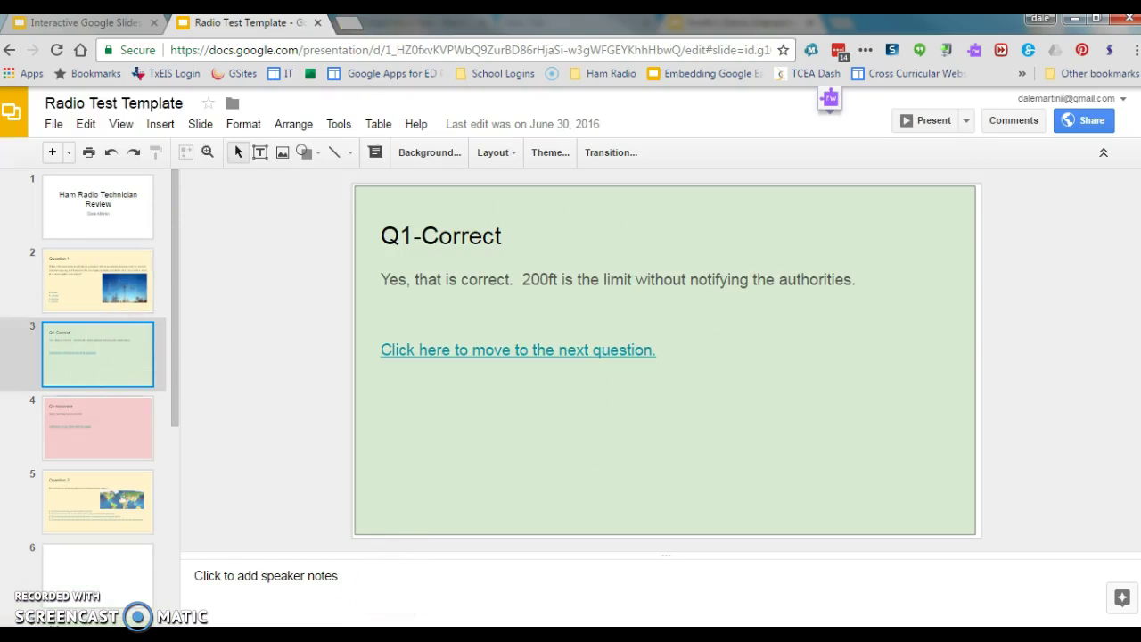
- Close the Radio Test deck, continue the Dragon Quest story to Page 2, then close it
left_click(317, 23)
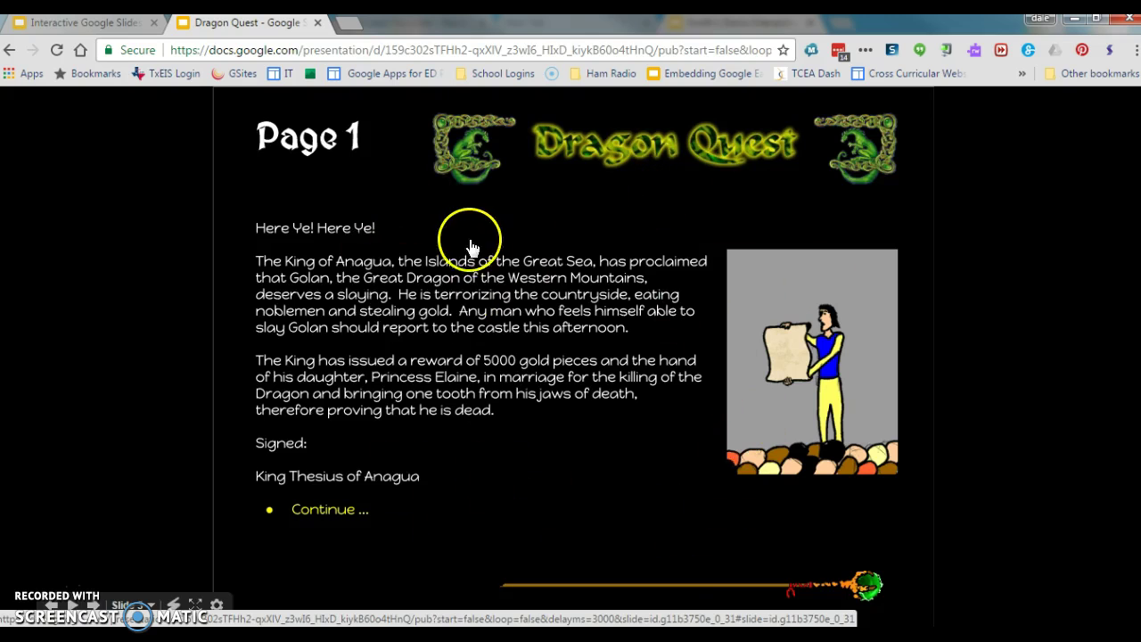
left_click(303, 518)
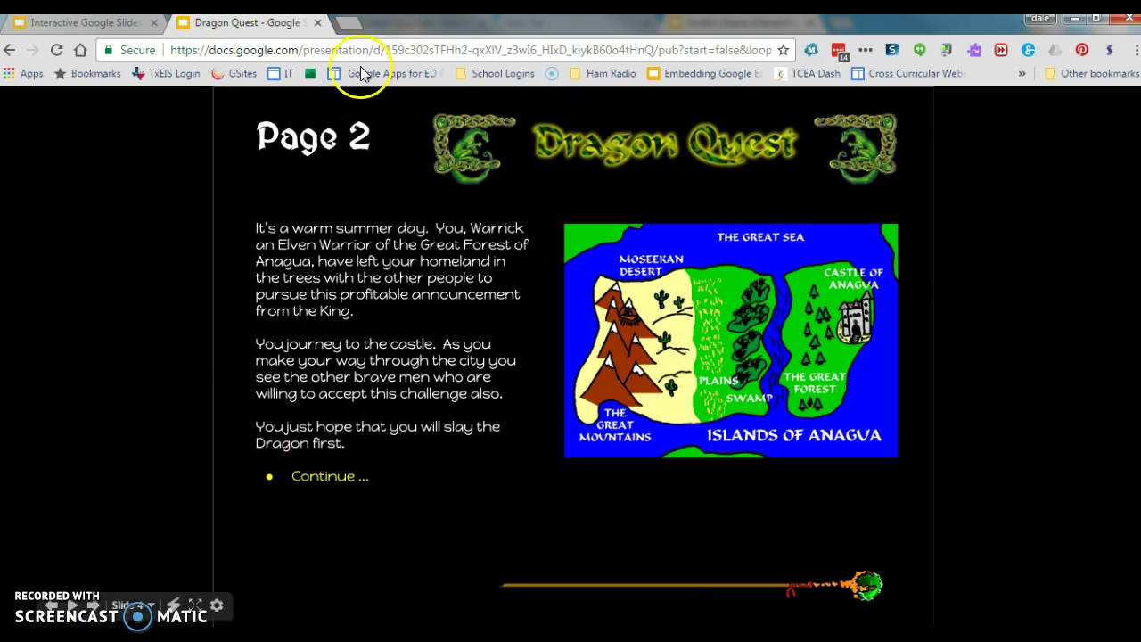
left_click(319, 24)
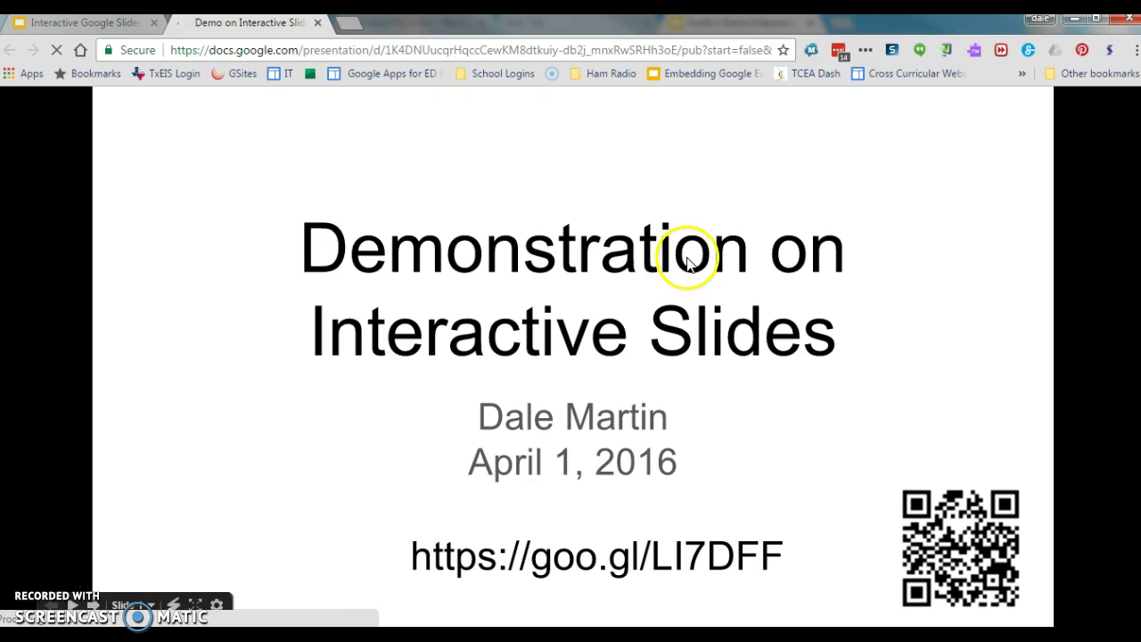
- Open the New Frontier West, Industrial North and Agricultural South regions on the US map
left_click(94, 606)
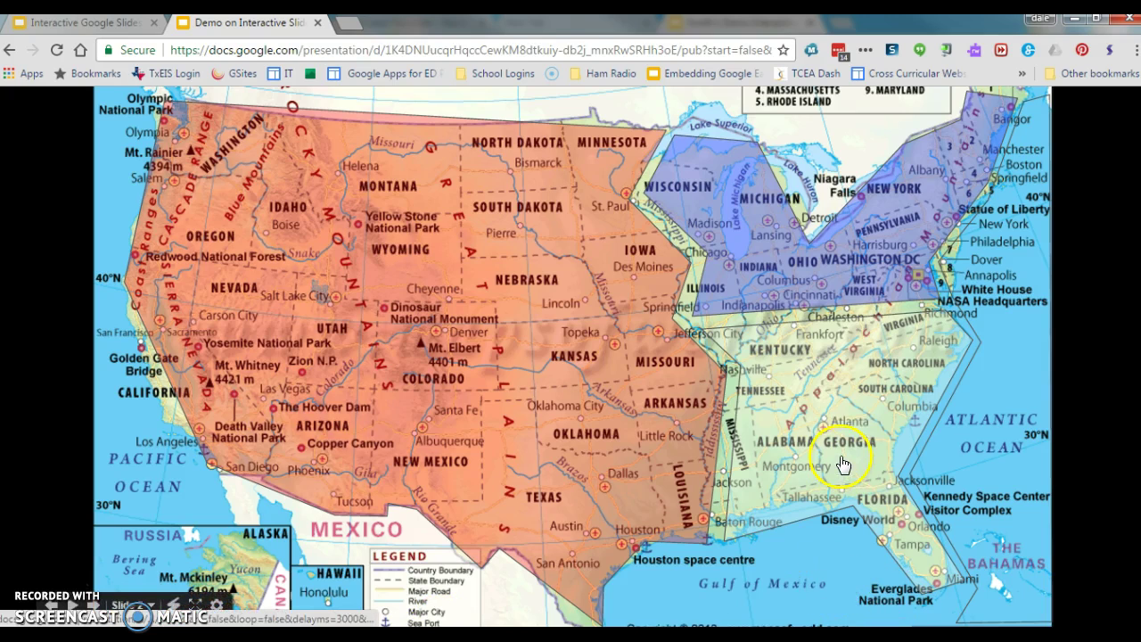
left_click(407, 308)
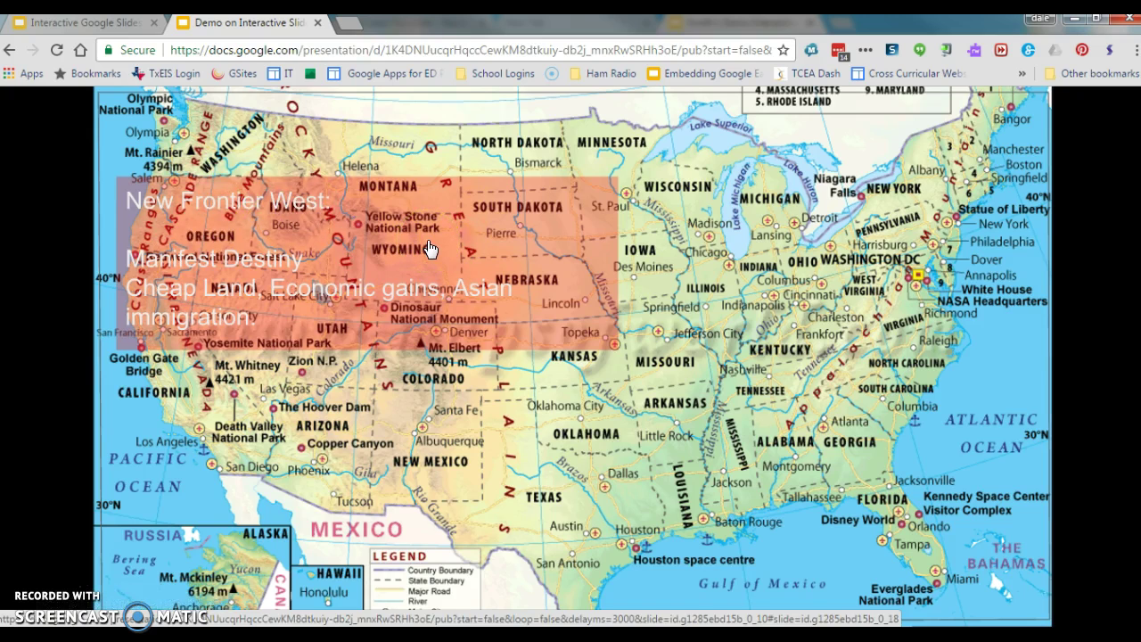
left_click(553, 131)
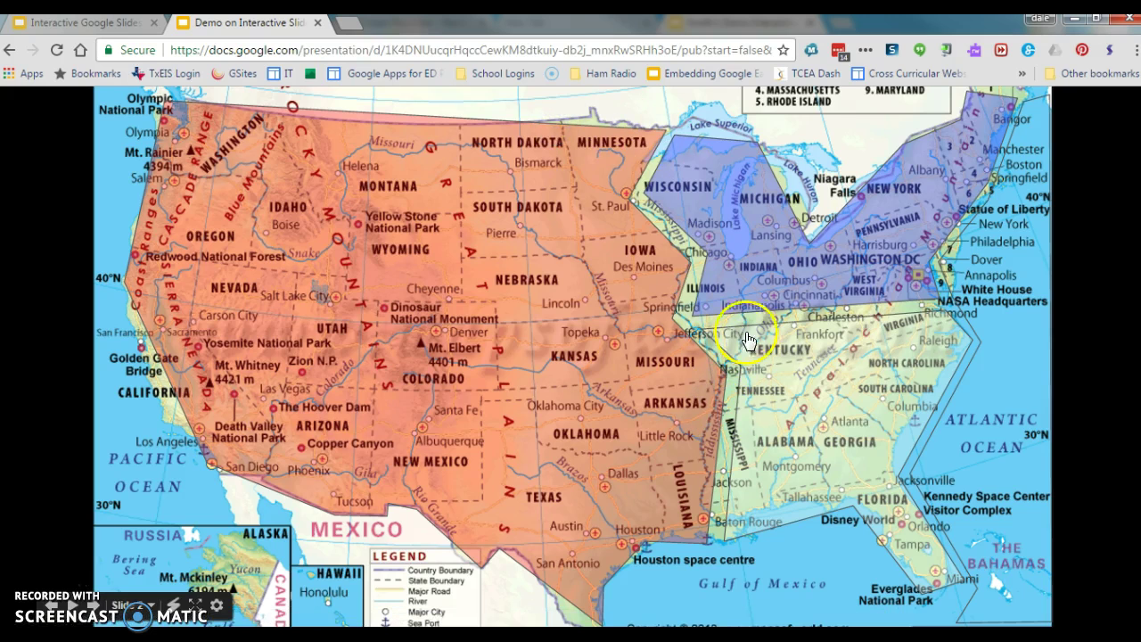
left_click(881, 230)
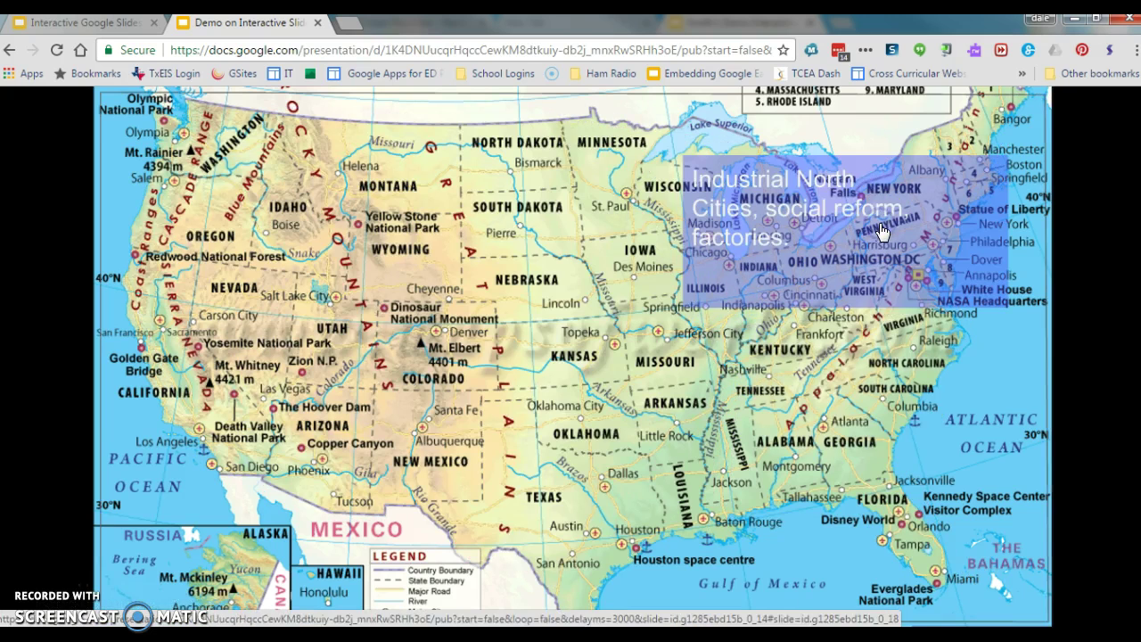
left_click(615, 189)
left_click(800, 443)
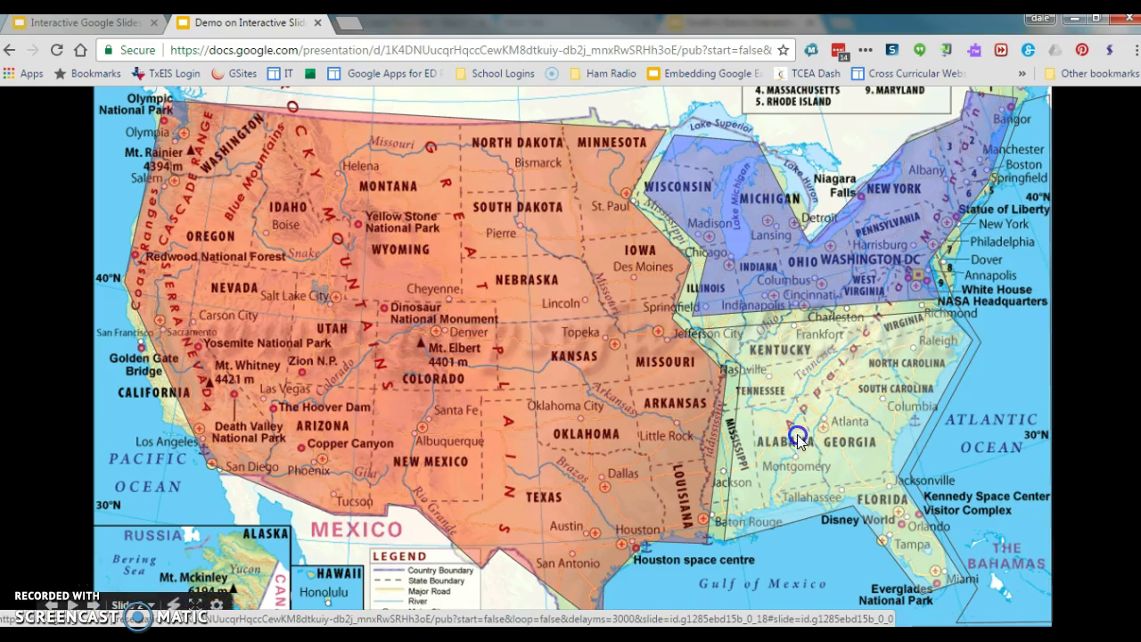
left_click(421, 495)
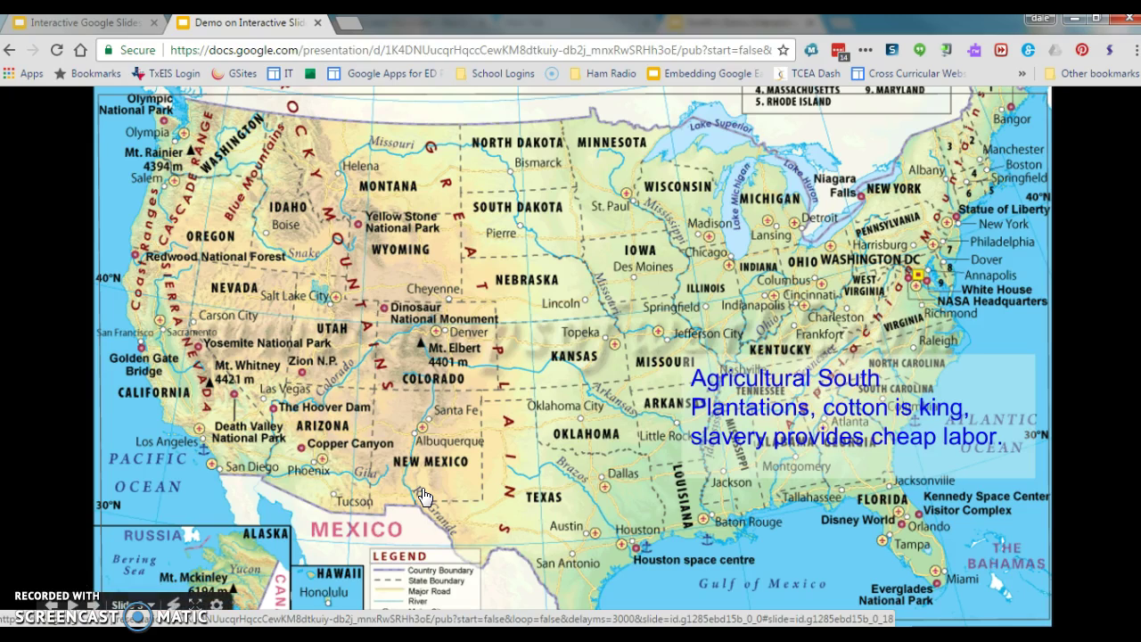
- Switch to the new blank two-slide demo presentation
left_click(527, 389)
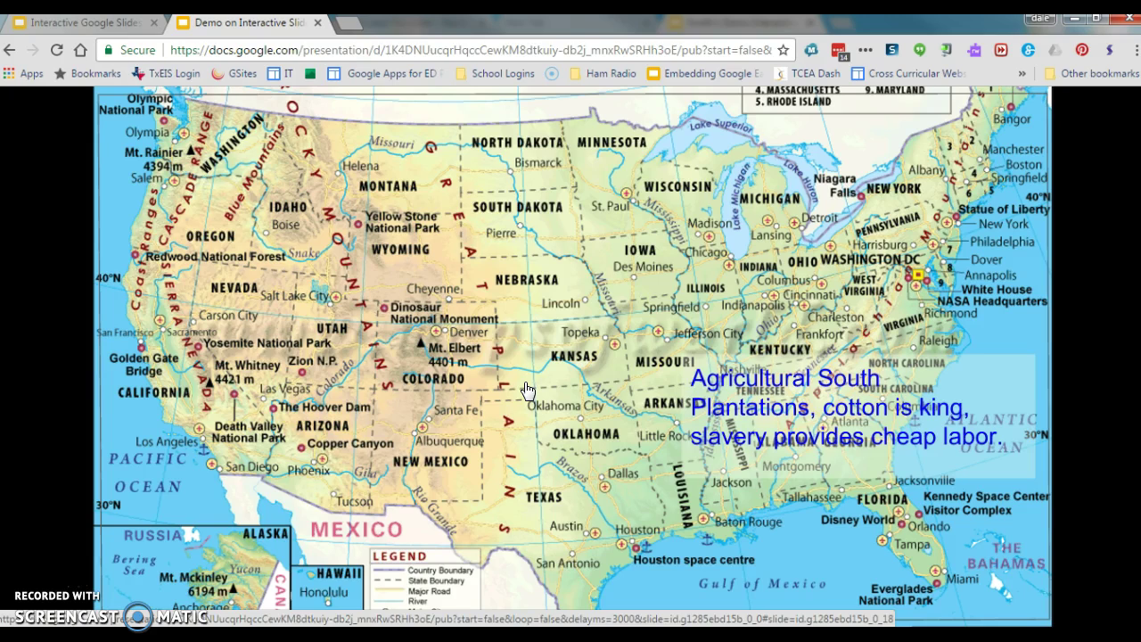
left_click(513, 373)
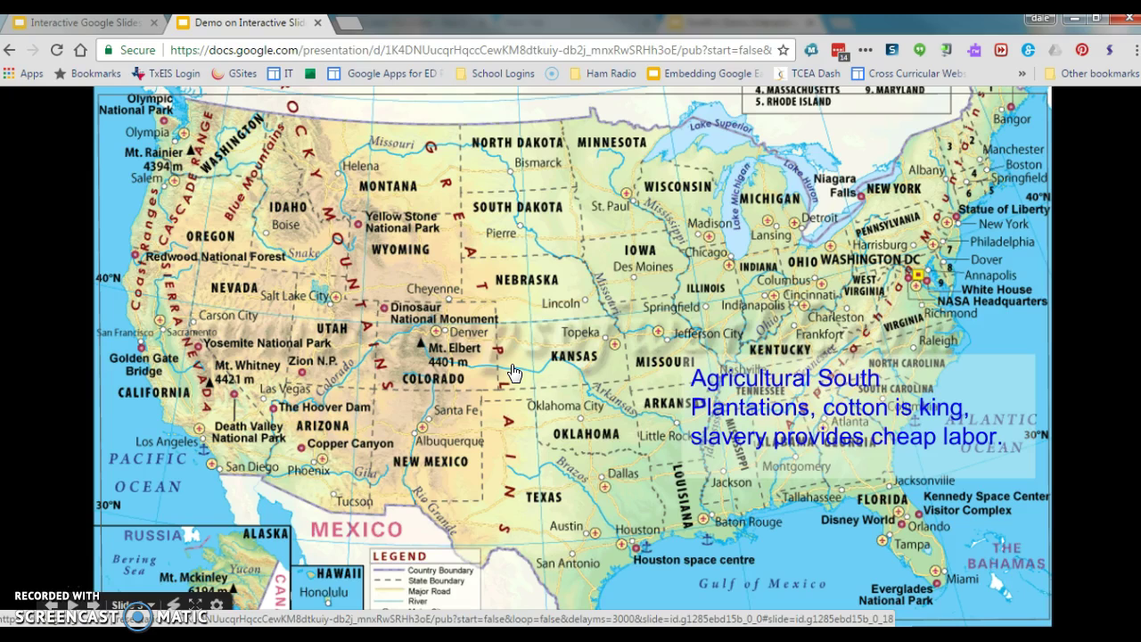
left_click(505, 364)
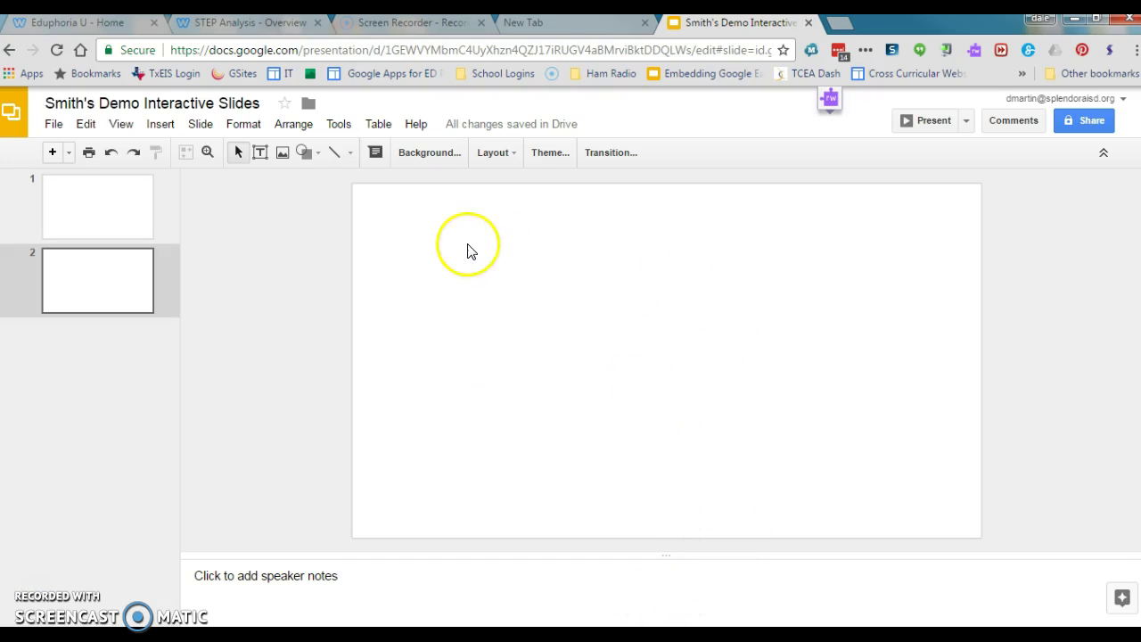
- Search the web for a 'digestive system' image to insert on slide 2
left_click(161, 125)
left_click(178, 231)
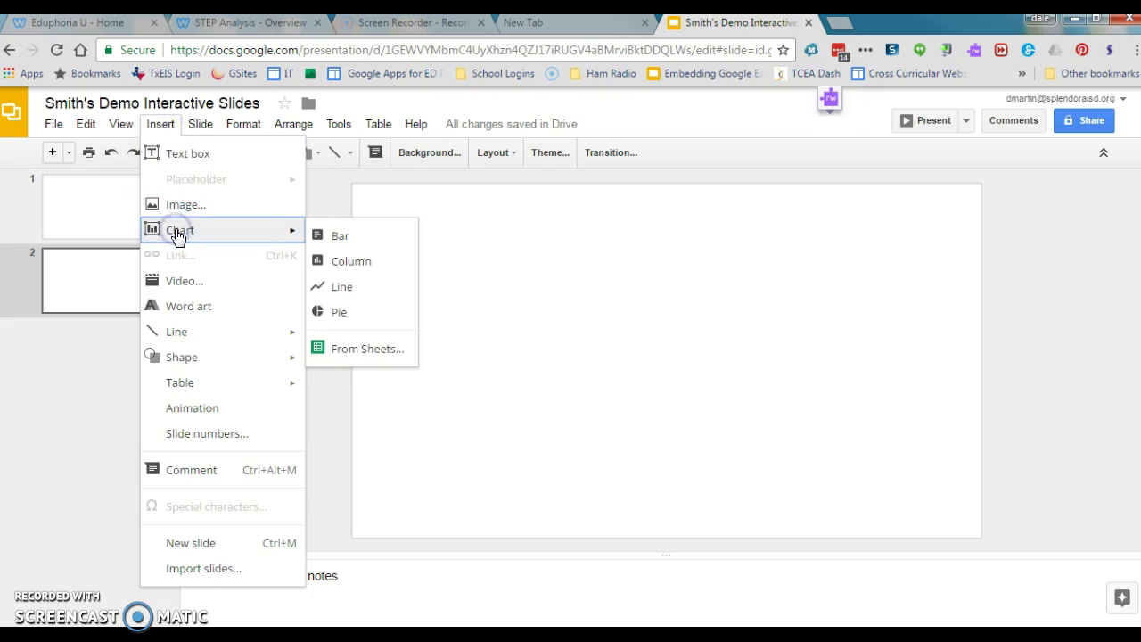
left_click(181, 205)
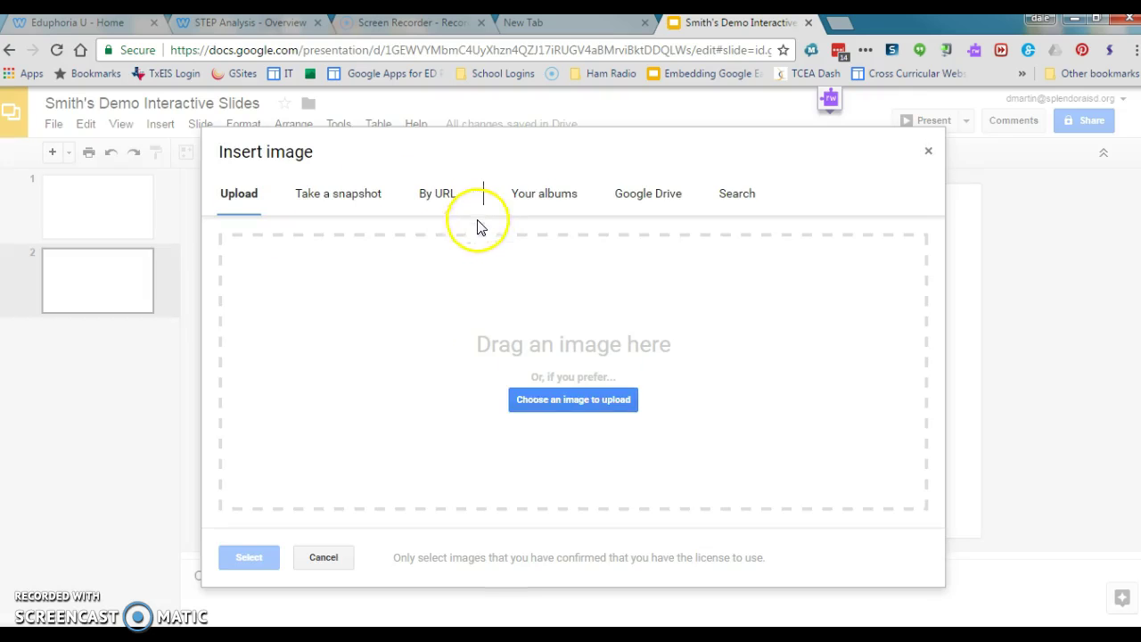
left_click(723, 204)
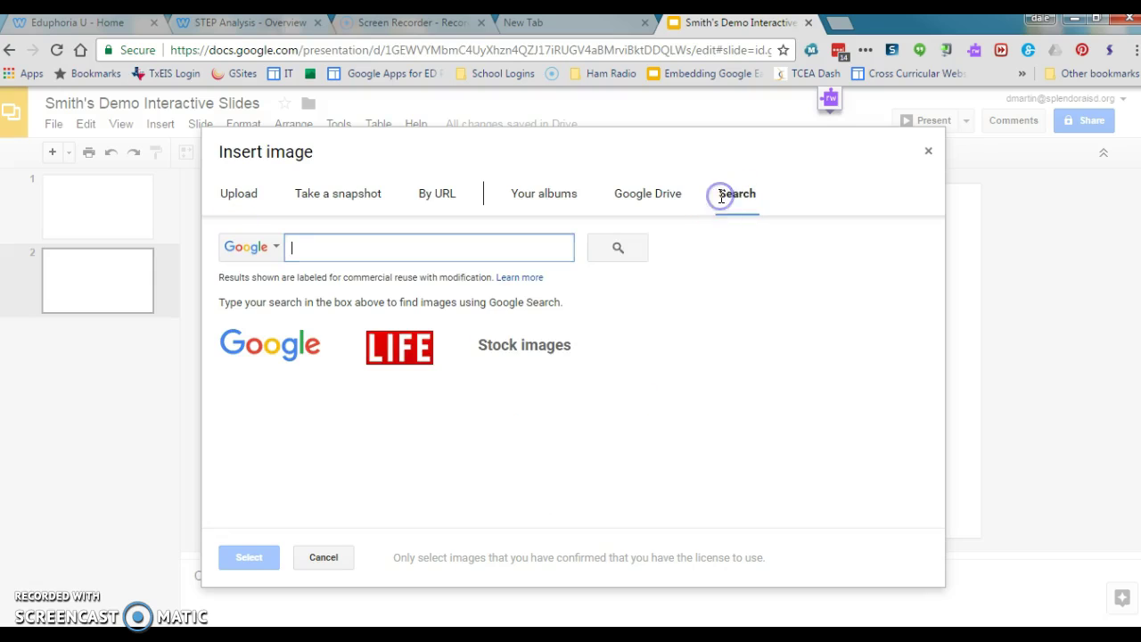
type("digestive system")
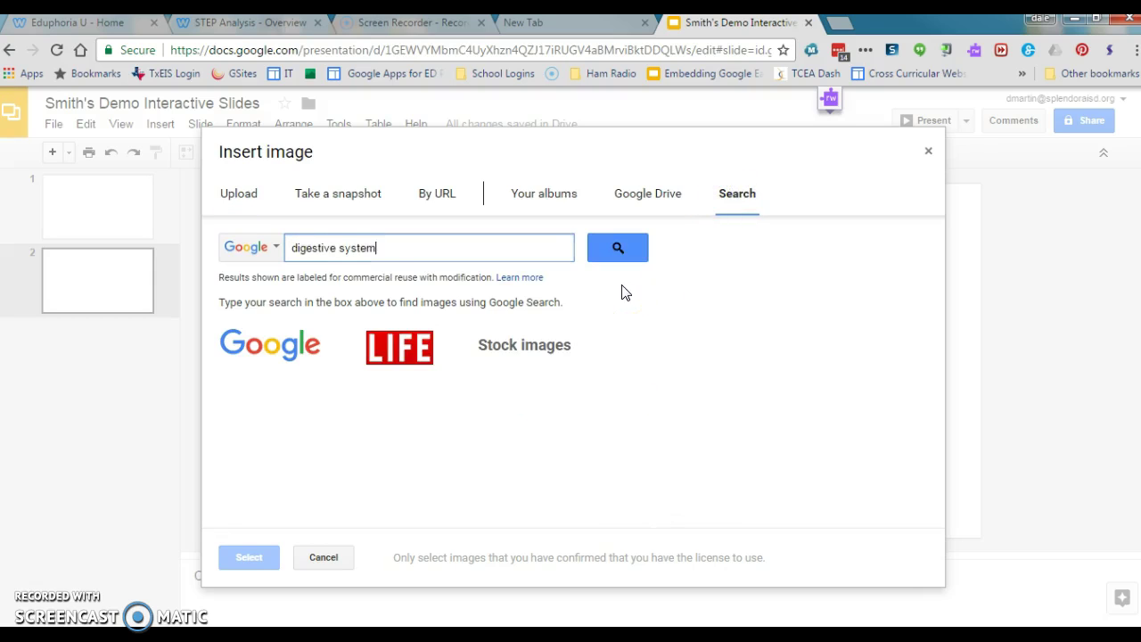
key("Return")
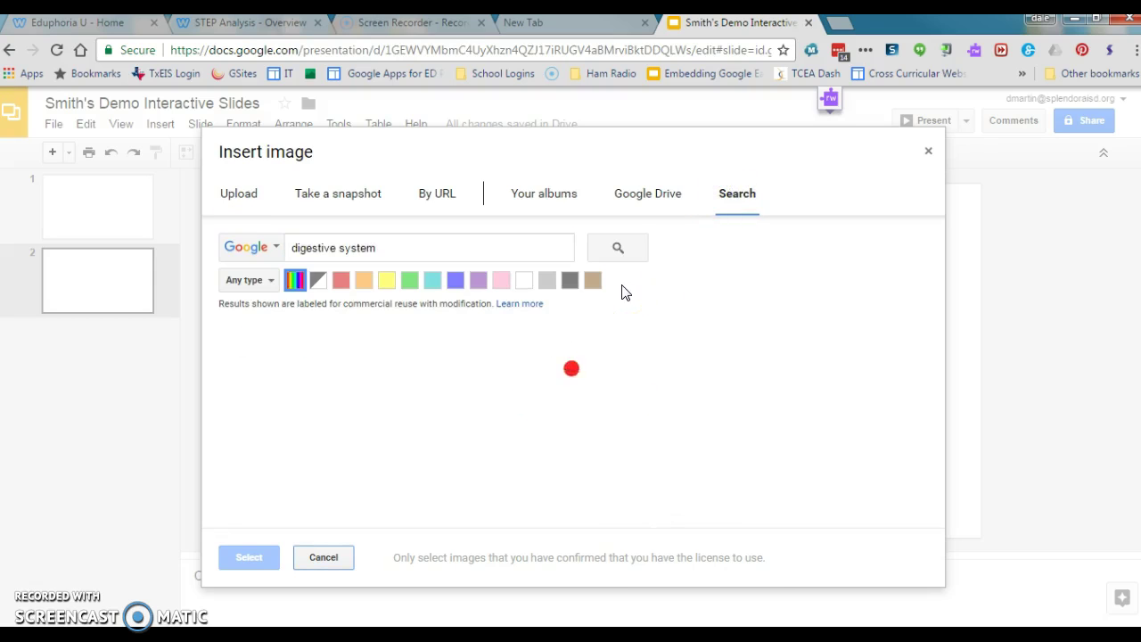
- Insert the unlabeled digestive-system diagram at the slide's left and widen it slightly
scroll(652, 326, "down", 2)
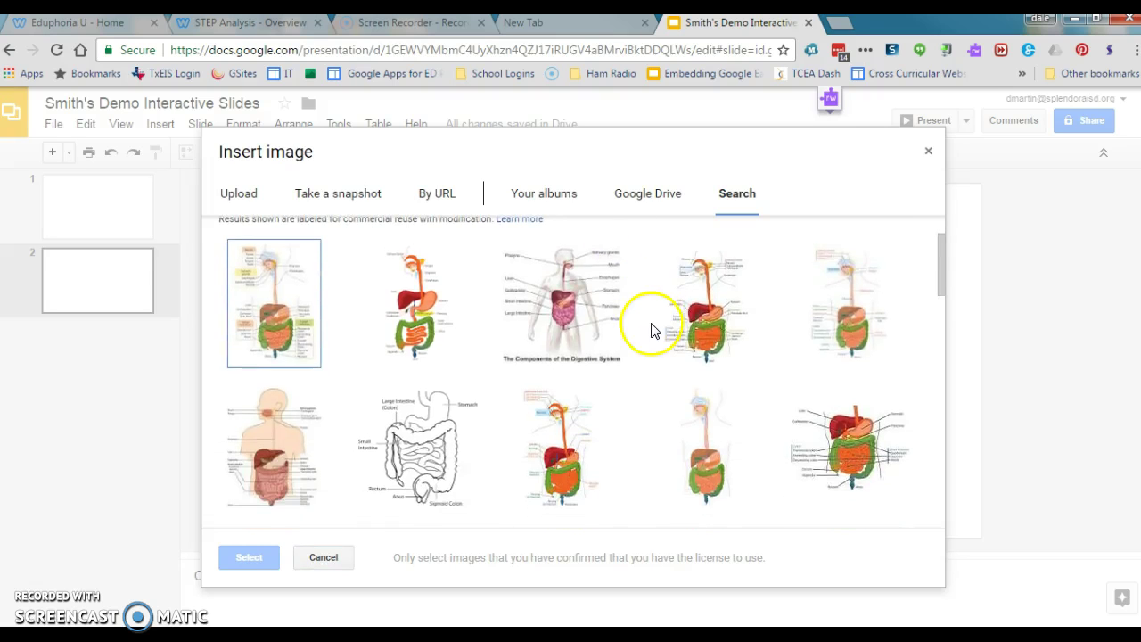
scroll(652, 331, "down", 1)
left_click(695, 361)
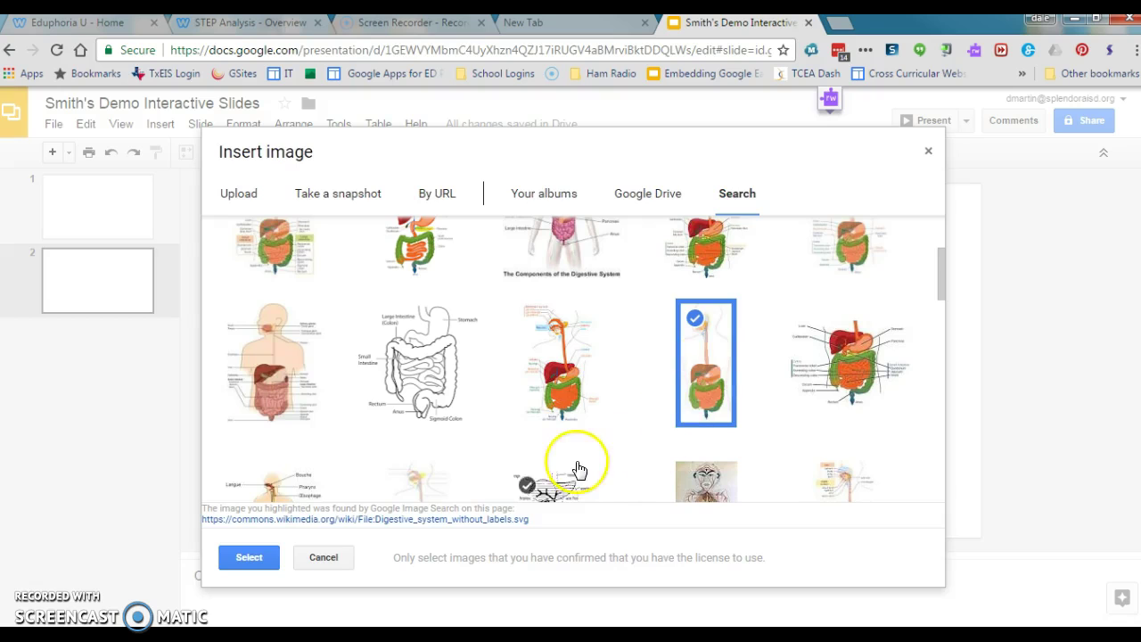
left_click(237, 557)
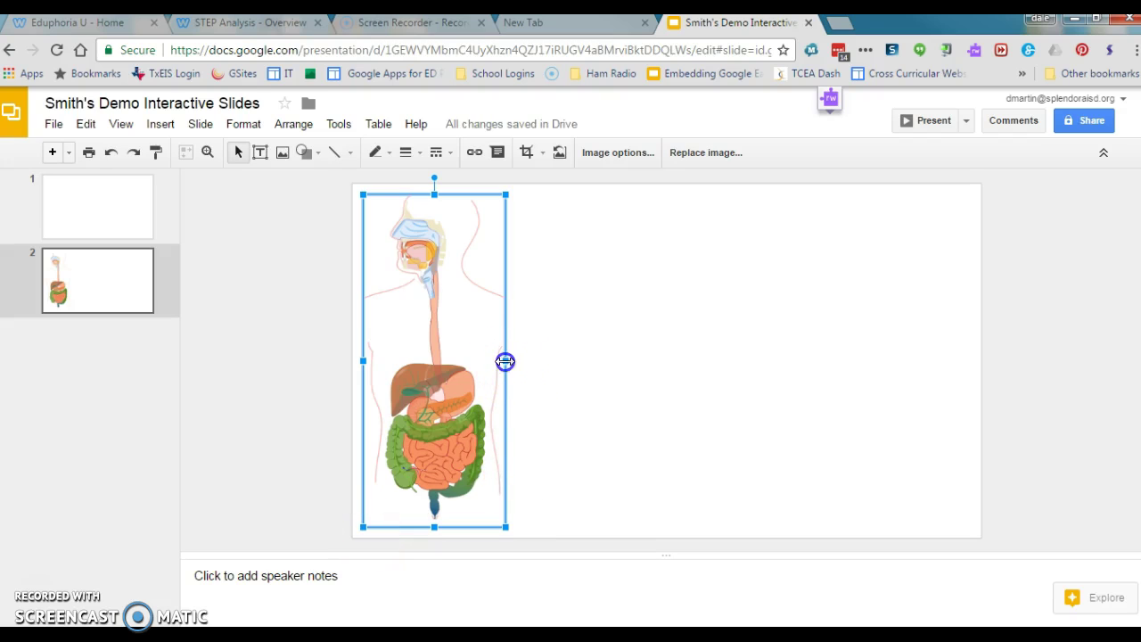
left_click_drag(506, 361, 554, 352)
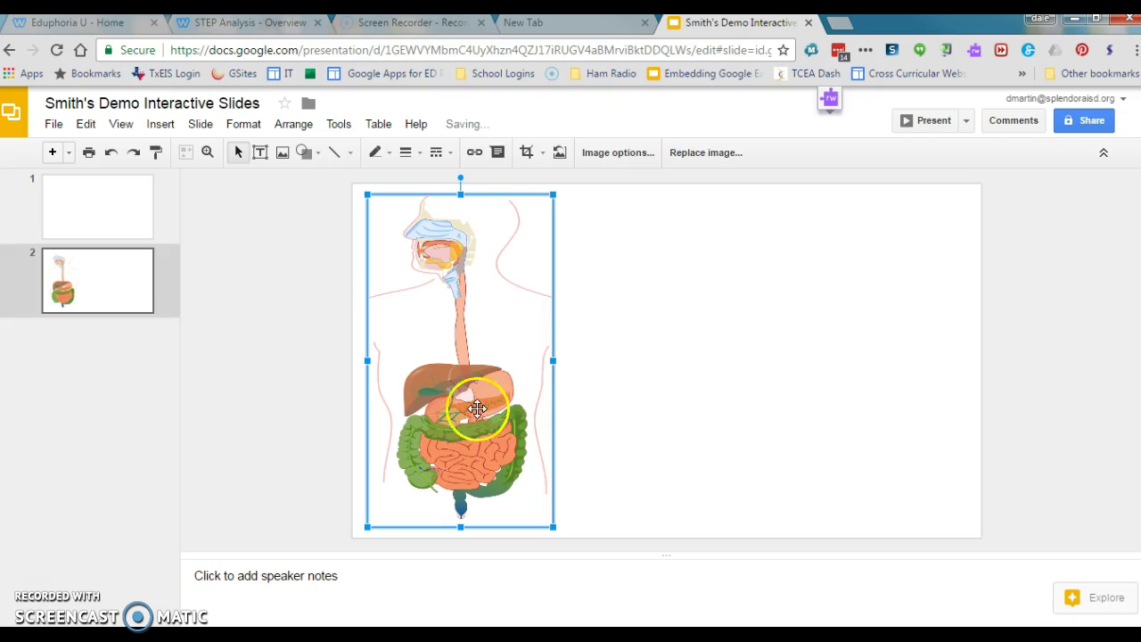
left_click(115, 288)
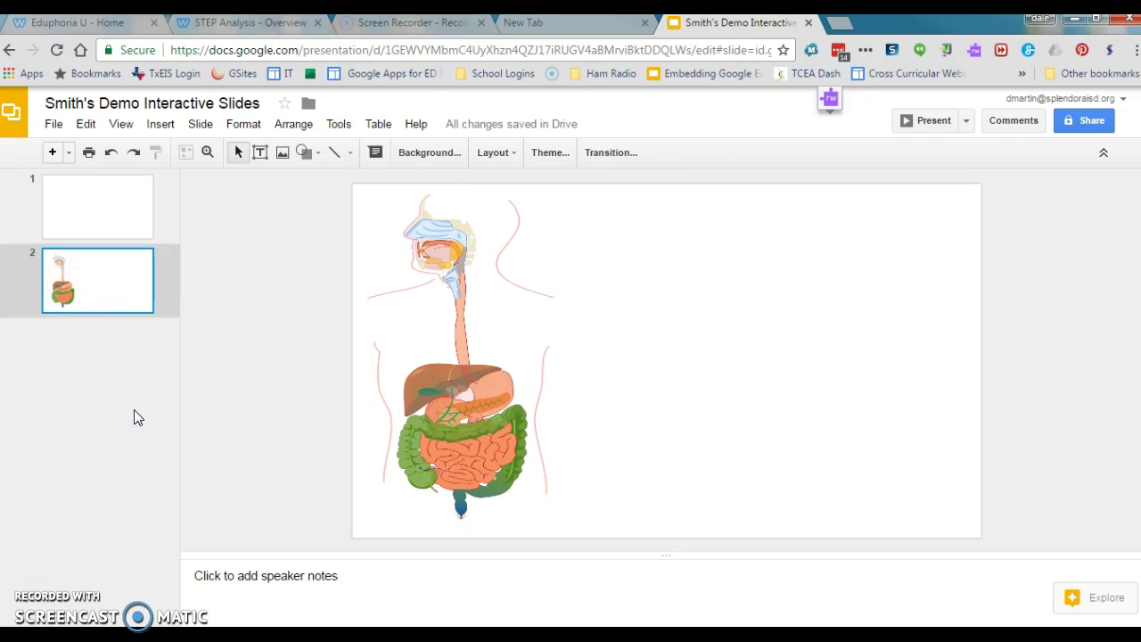
- Duplicate the digestive-system slide 2 three times
left_click(131, 324)
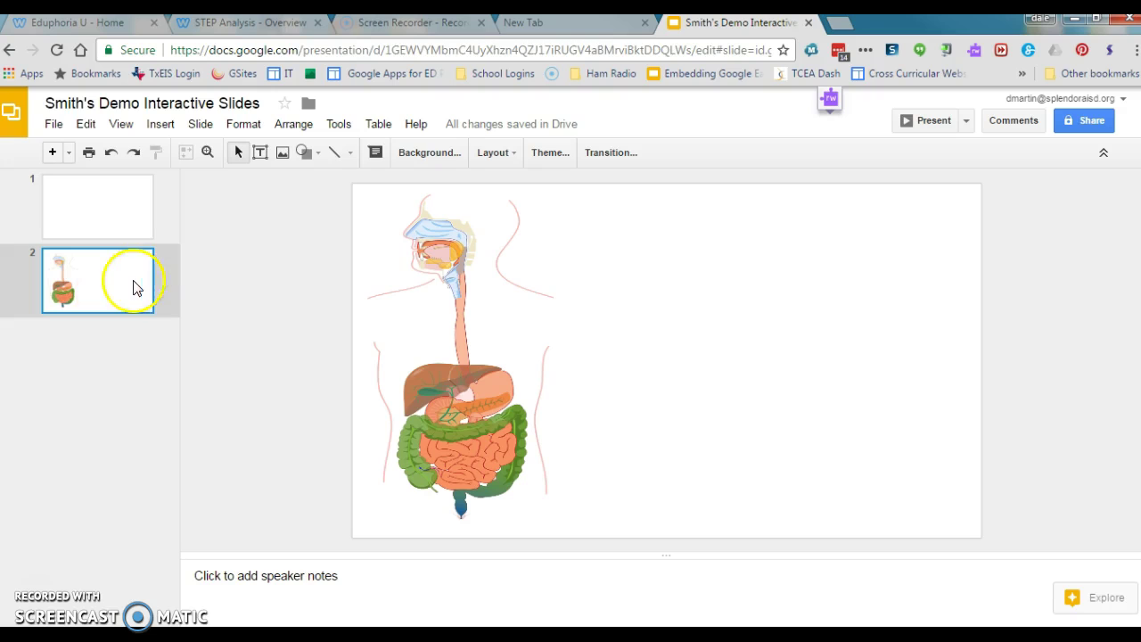
left_click(79, 286)
right_click(79, 286)
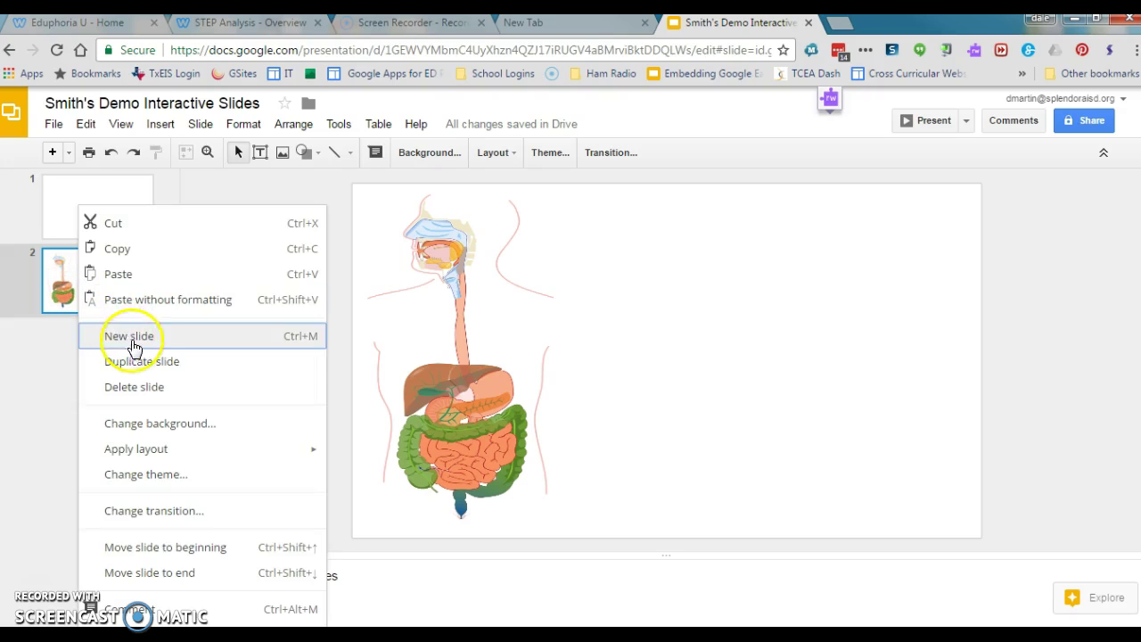
left_click(121, 362)
right_click(99, 283)
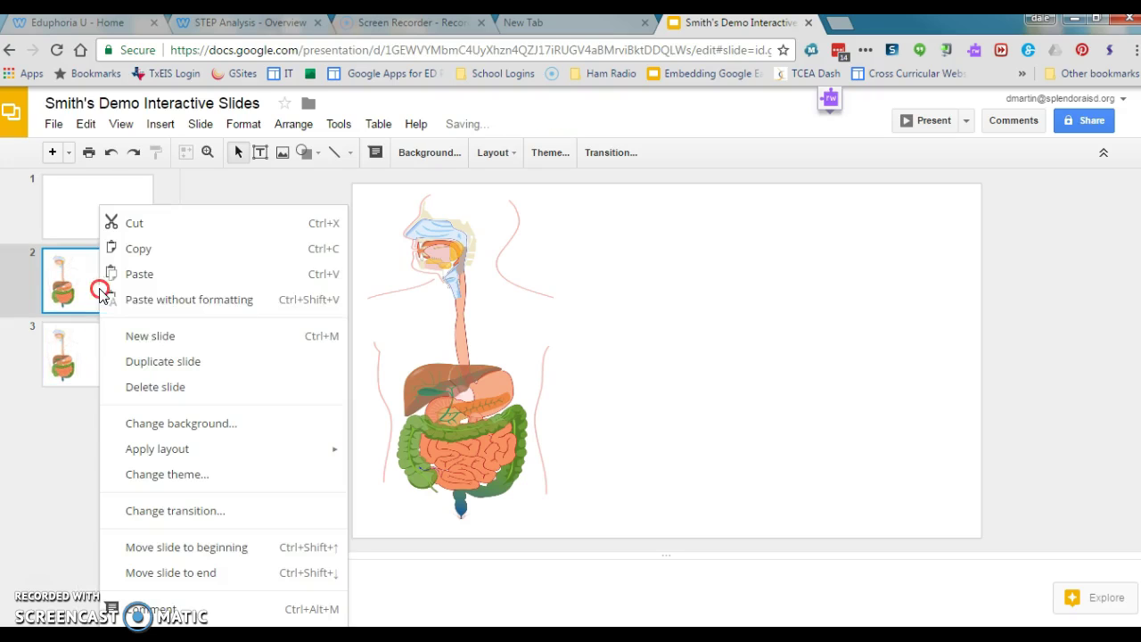
left_click(135, 362)
right_click(94, 281)
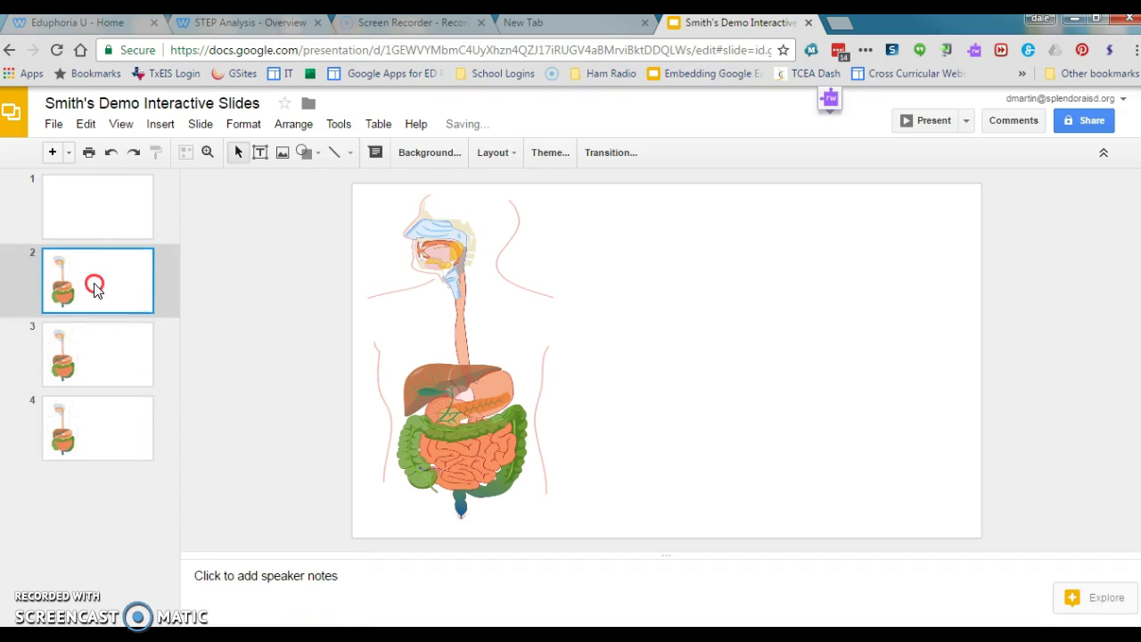
left_click(148, 362)
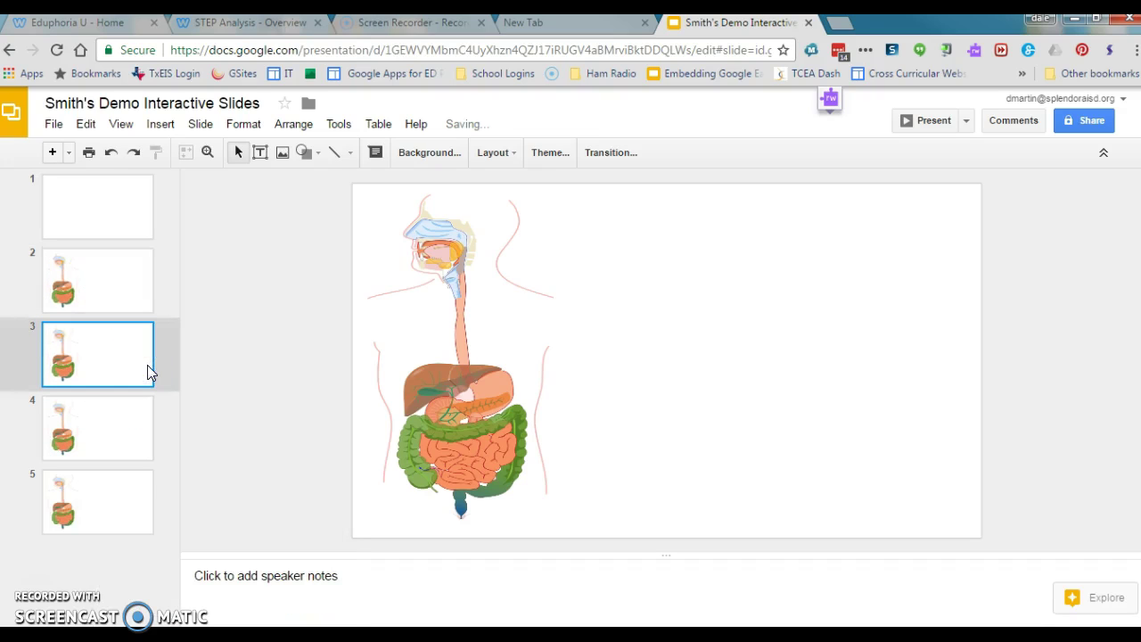
- Step through slides 2 to 5 to confirm each holds the diagram
left_click(124, 304)
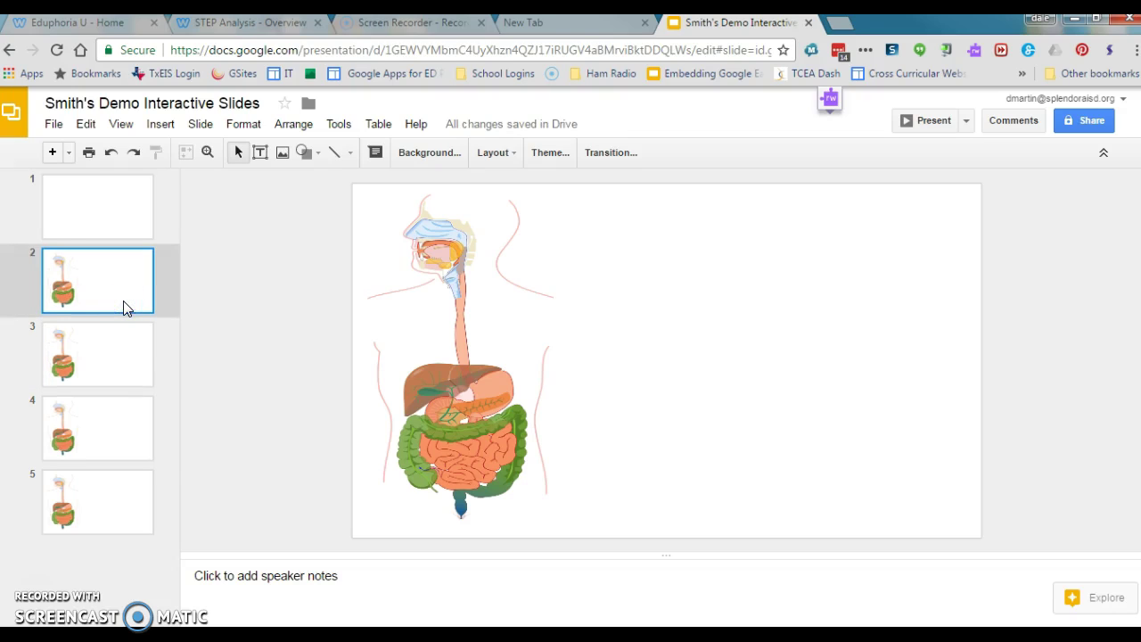
left_click(119, 359)
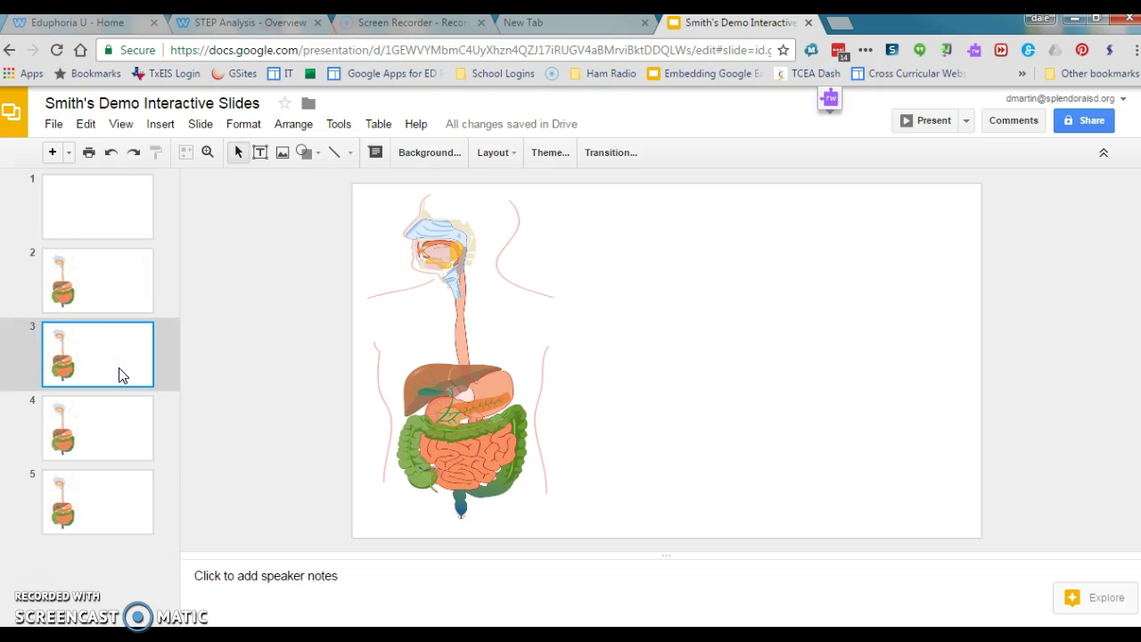
left_click(102, 447)
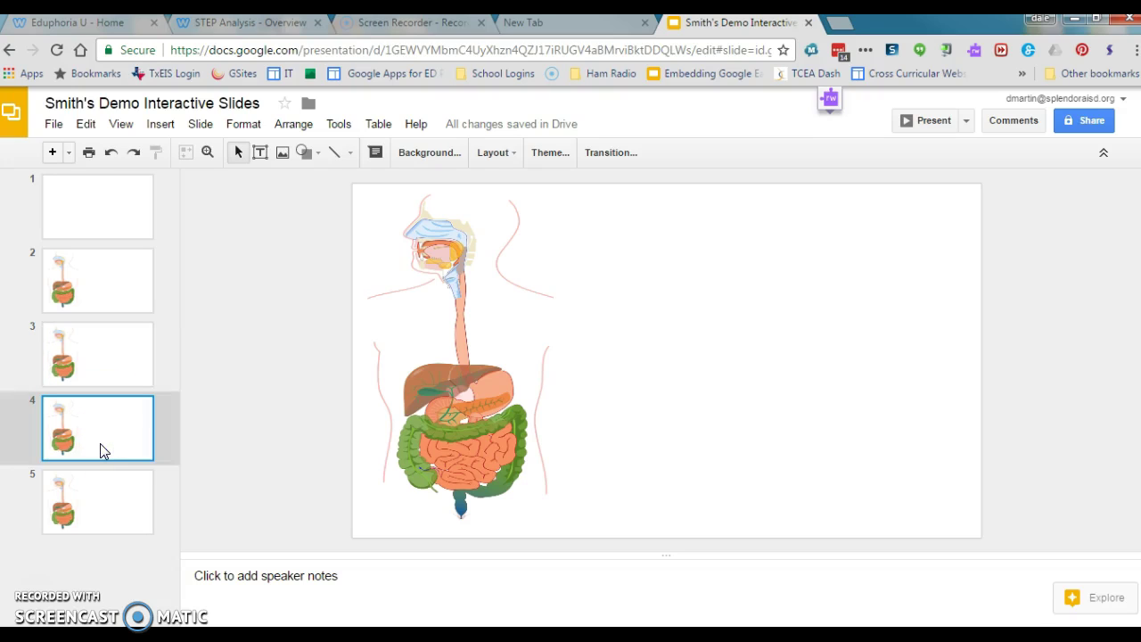
left_click(99, 523)
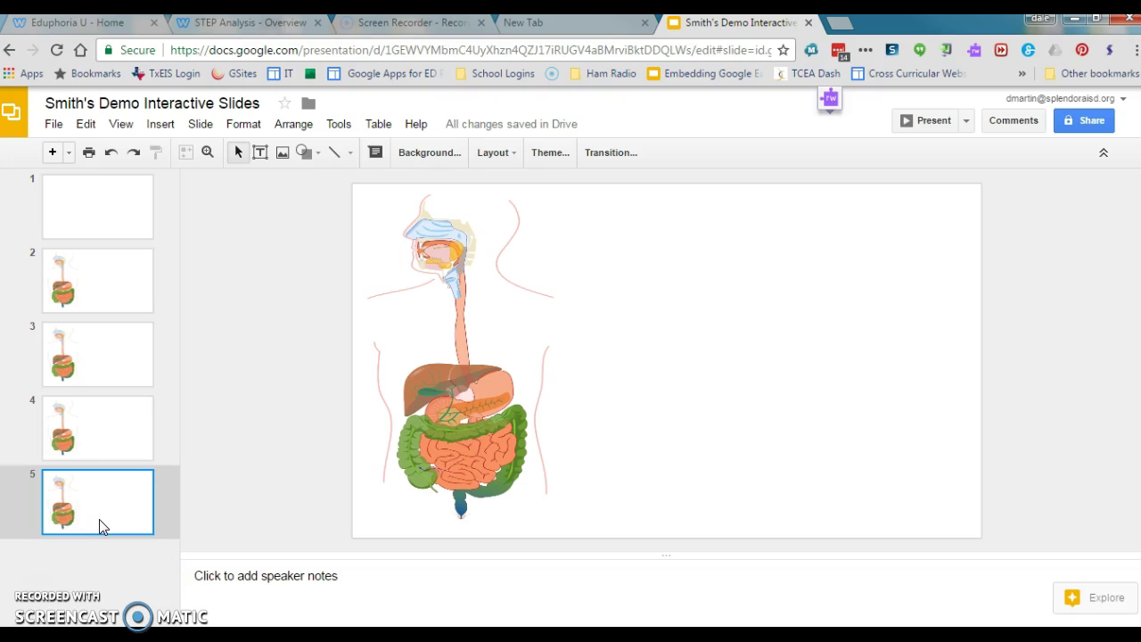
left_click(93, 540)
- Add a 'Small Instestines' text box to the right of the diagram on slide 5
left_click(259, 154)
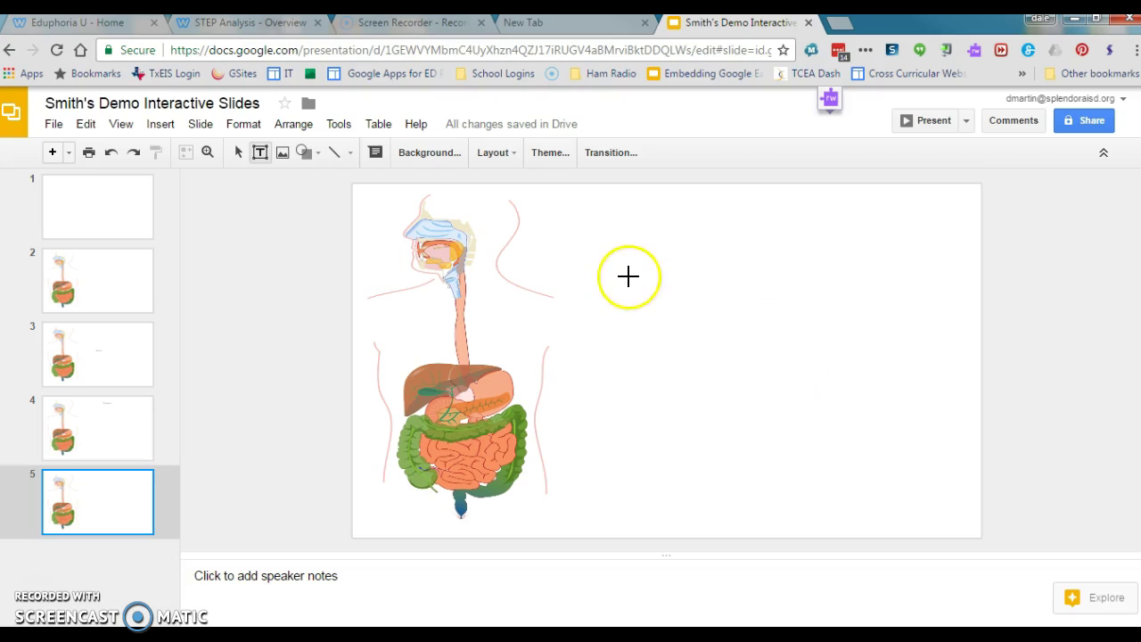
left_click_drag(628, 278, 959, 432)
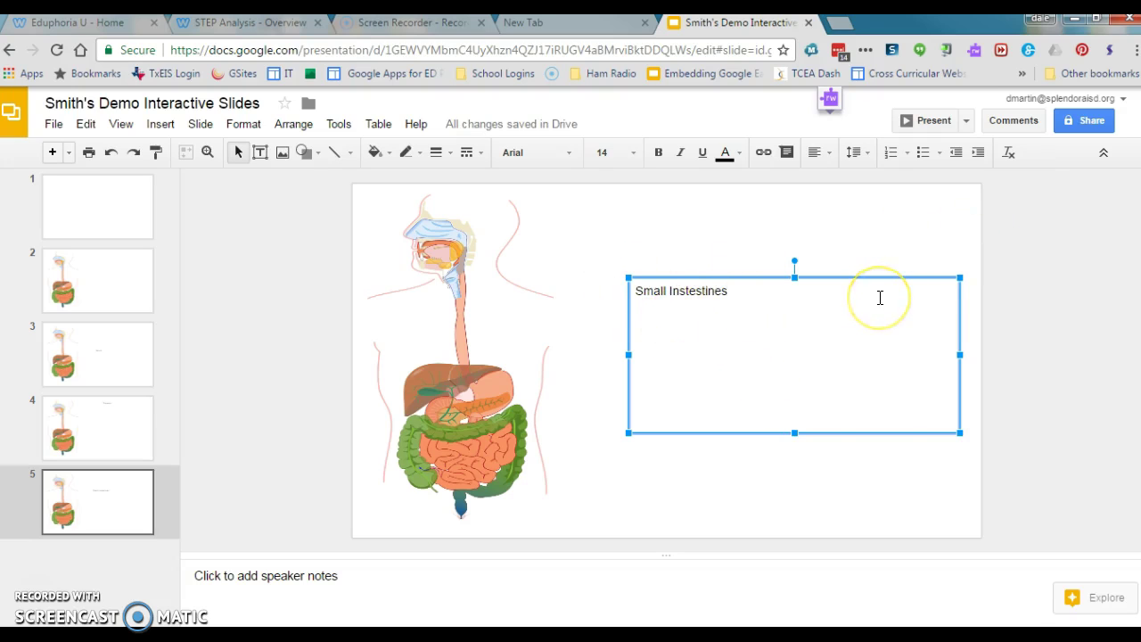
key("Return")
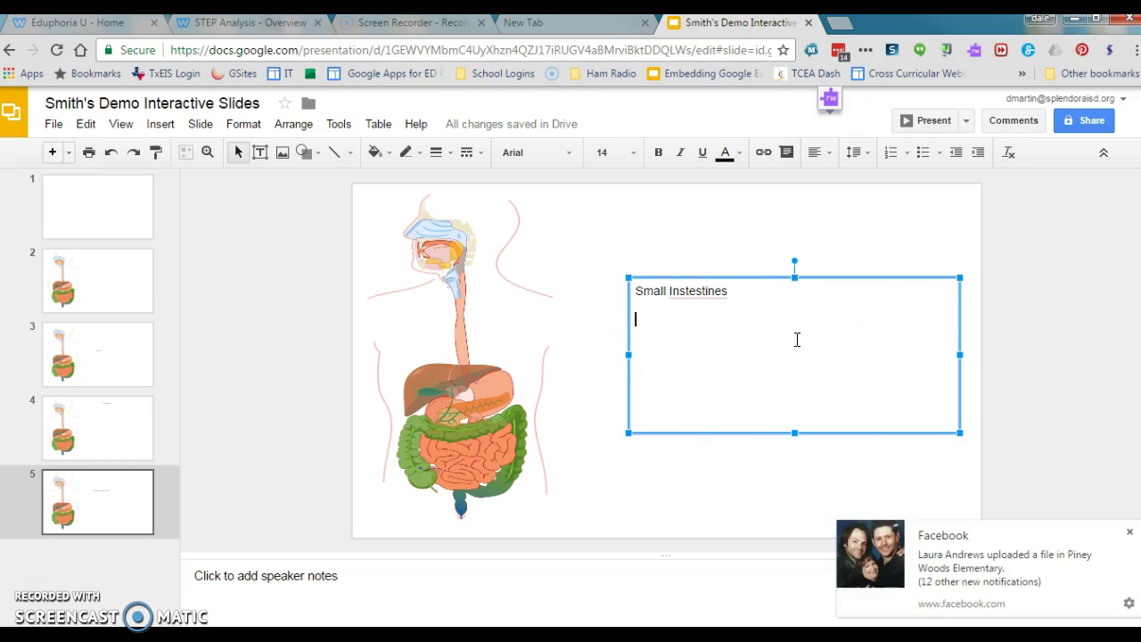
left_click(1129, 532)
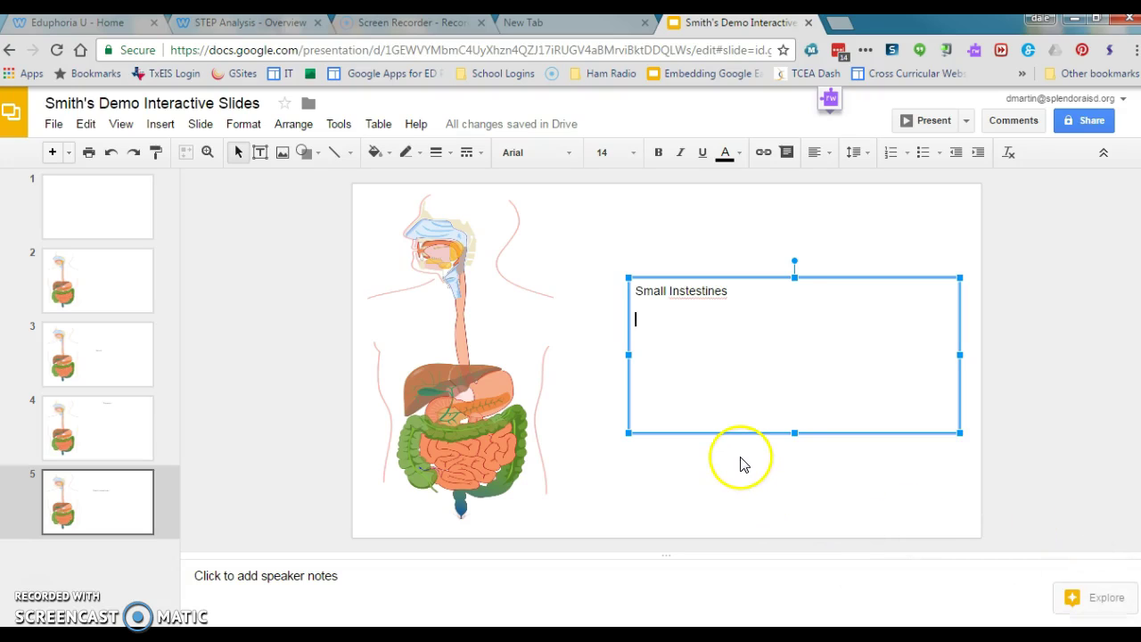
- Review the Stomach and Mouth labels on slides 4 and 3
left_click(87, 429)
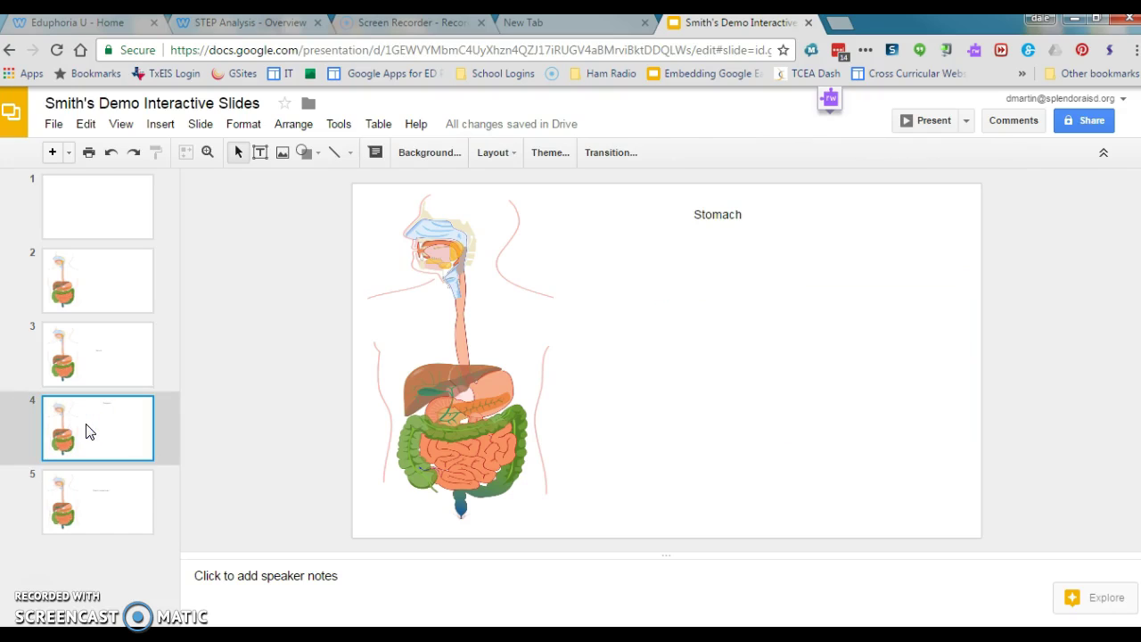
left_click(99, 355)
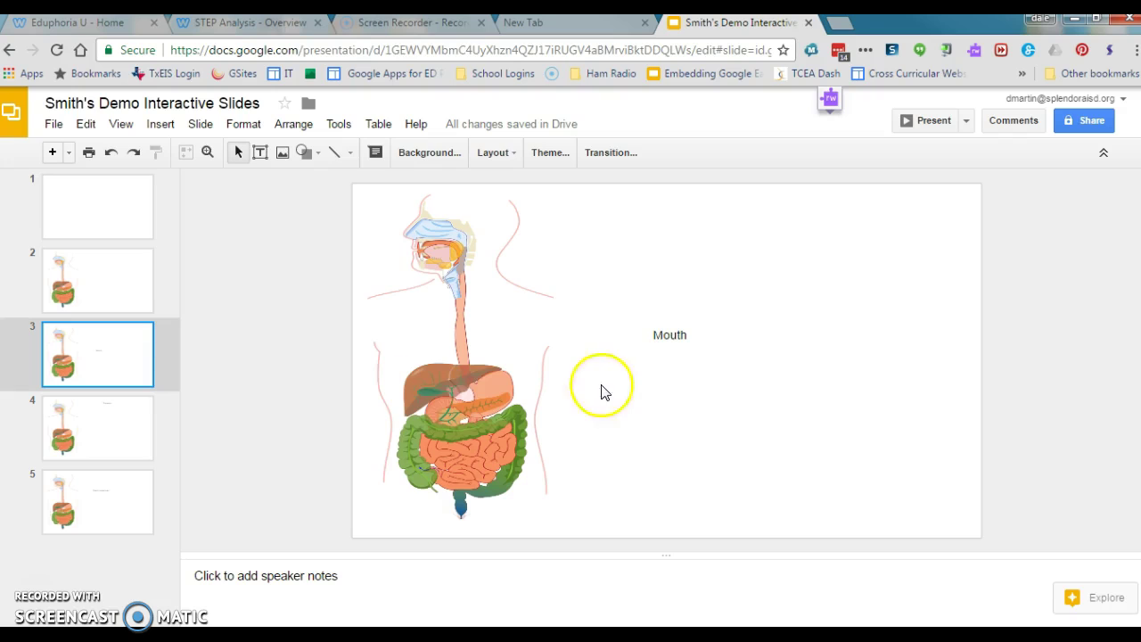
left_click(683, 354)
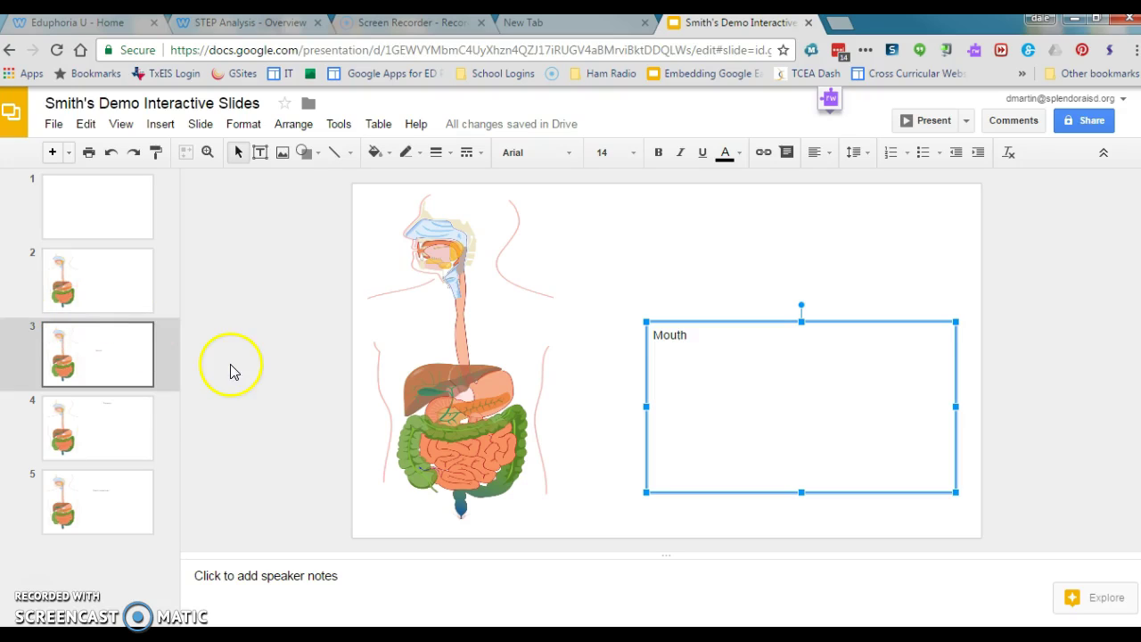
- On slide 2, draw a closed polyline outline around the diagram's mouth area
left_click(122, 295)
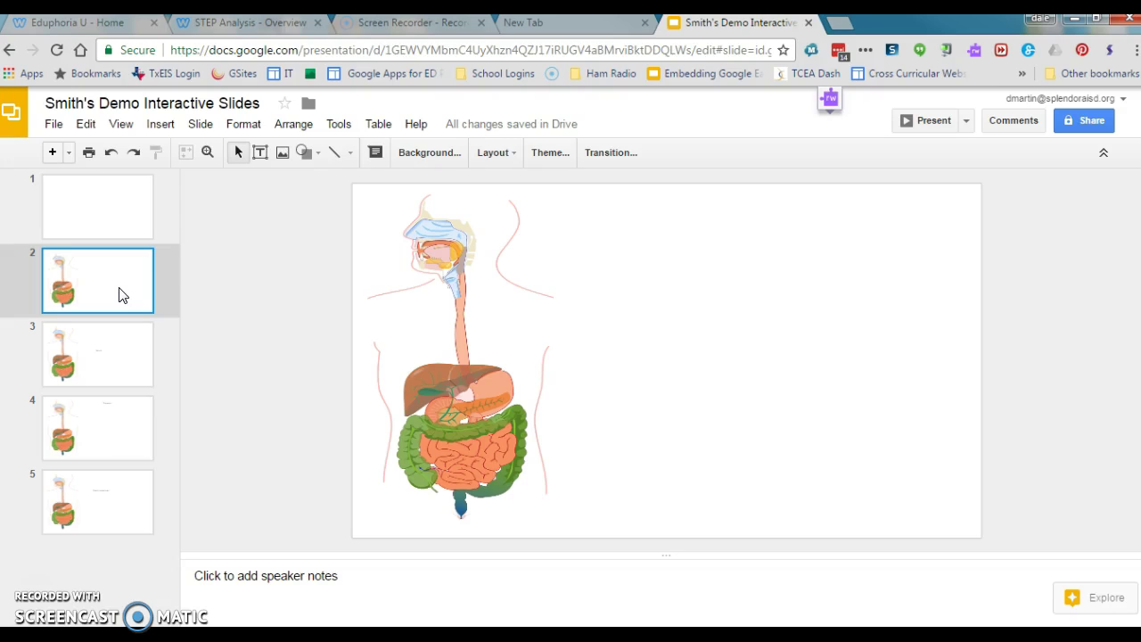
left_click(354, 154)
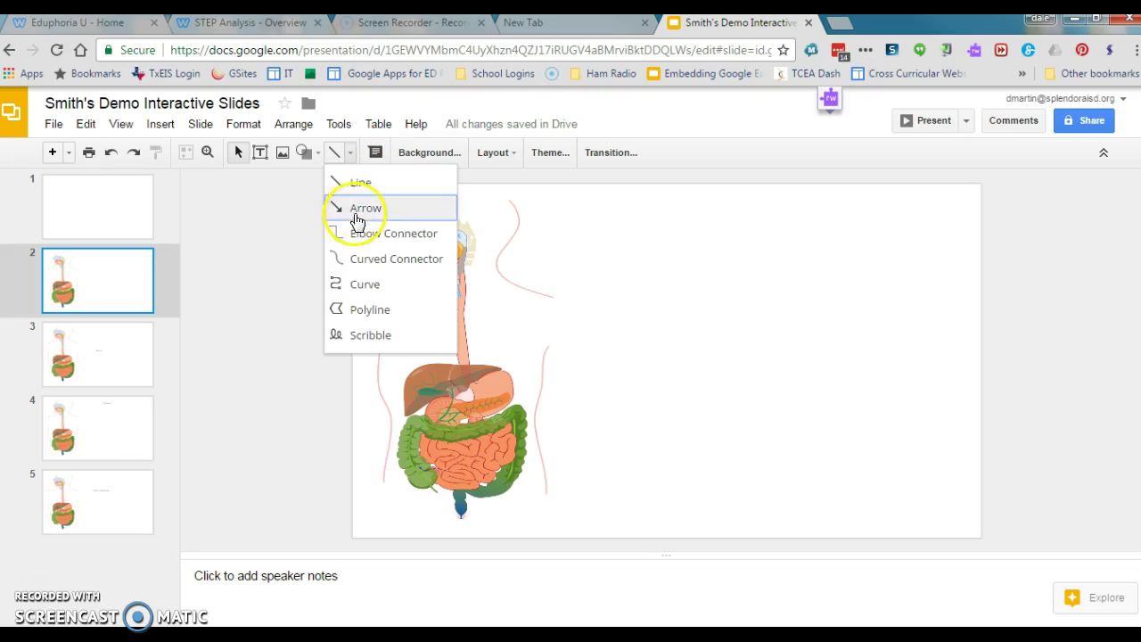
left_click(375, 319)
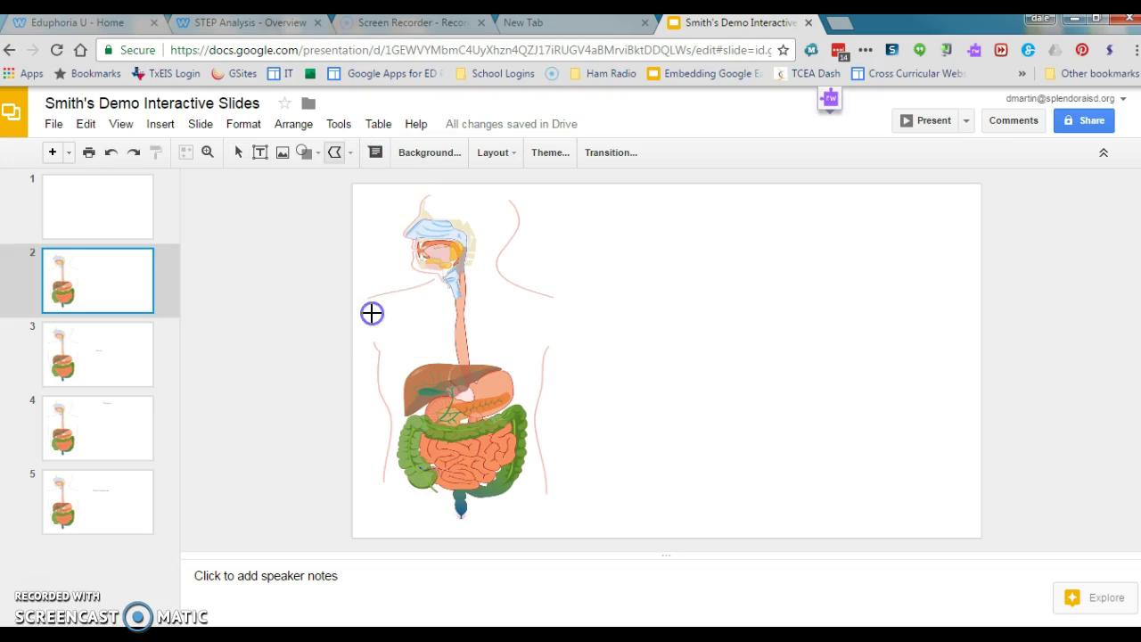
left_click(412, 252)
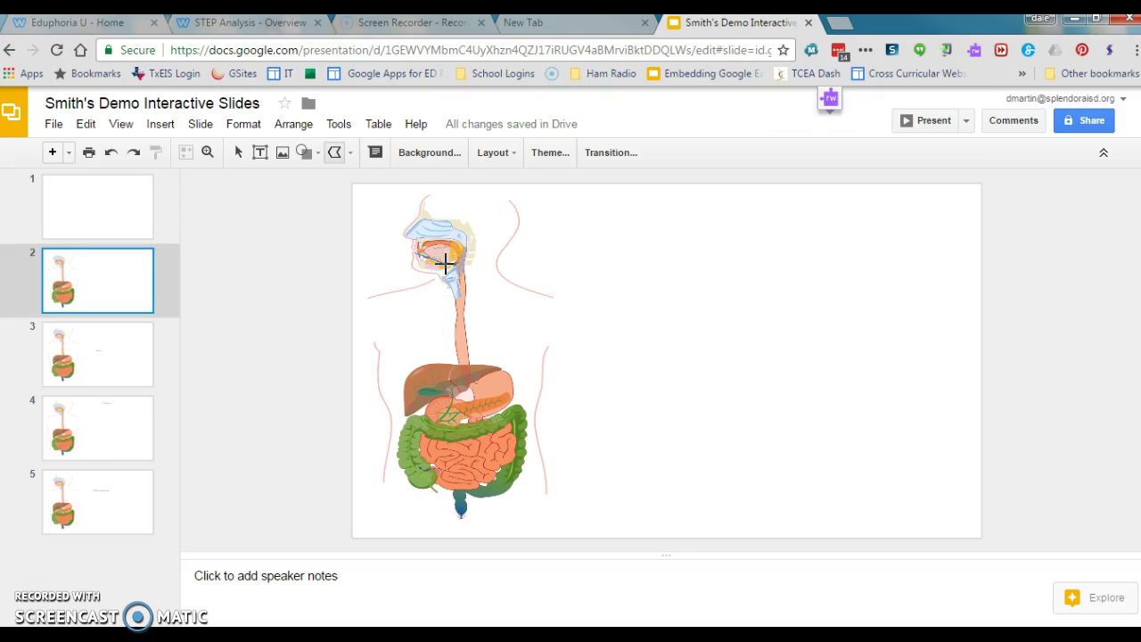
mouse_move(444, 263)
left_mouse_down()
mouse_move(471, 316)
mouse_move(485, 247)
mouse_move(454, 257)
mouse_move(454, 242)
mouse_move(497, 237)
mouse_move(454, 247)
mouse_move(466, 247)
mouse_move(438, 214)
mouse_move(449, 238)
left_mouse_up()
double_click(419, 254)
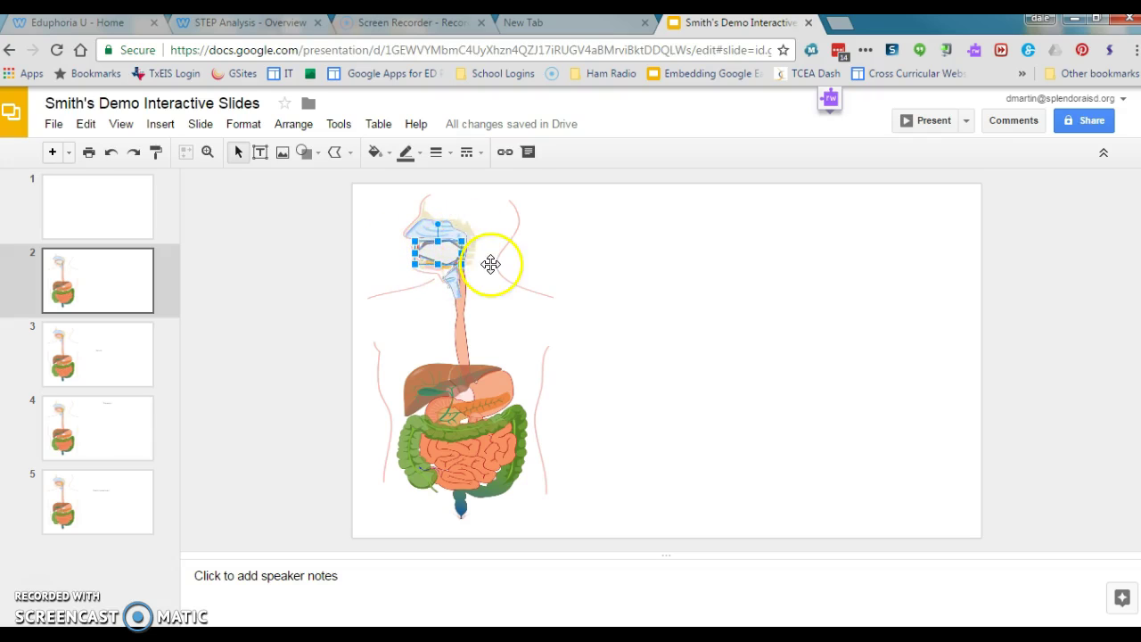
- Make the mouth outline's fill transparent and link it to Slide 3
left_click(382, 156)
left_click(425, 188)
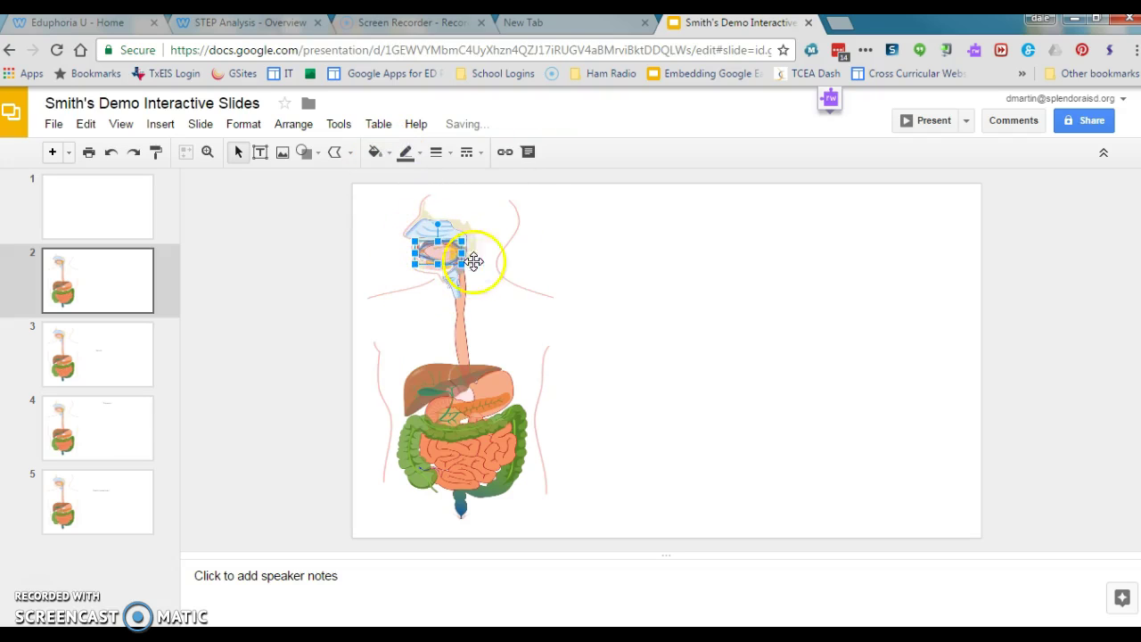
left_click(506, 153)
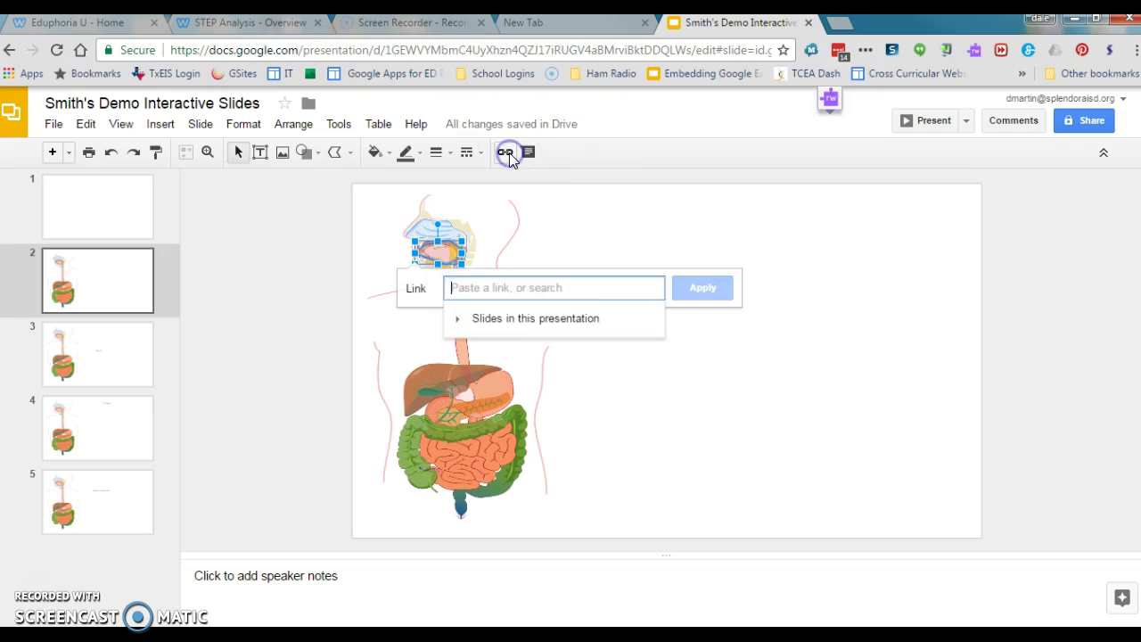
left_click(533, 321)
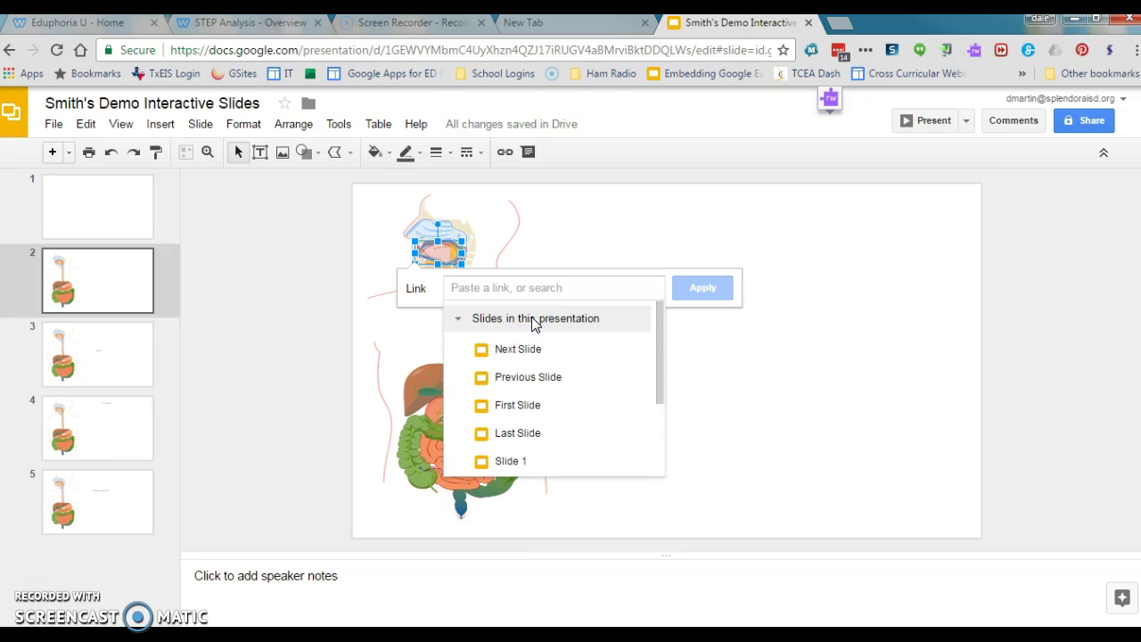
left_click_drag(659, 317, 660, 392)
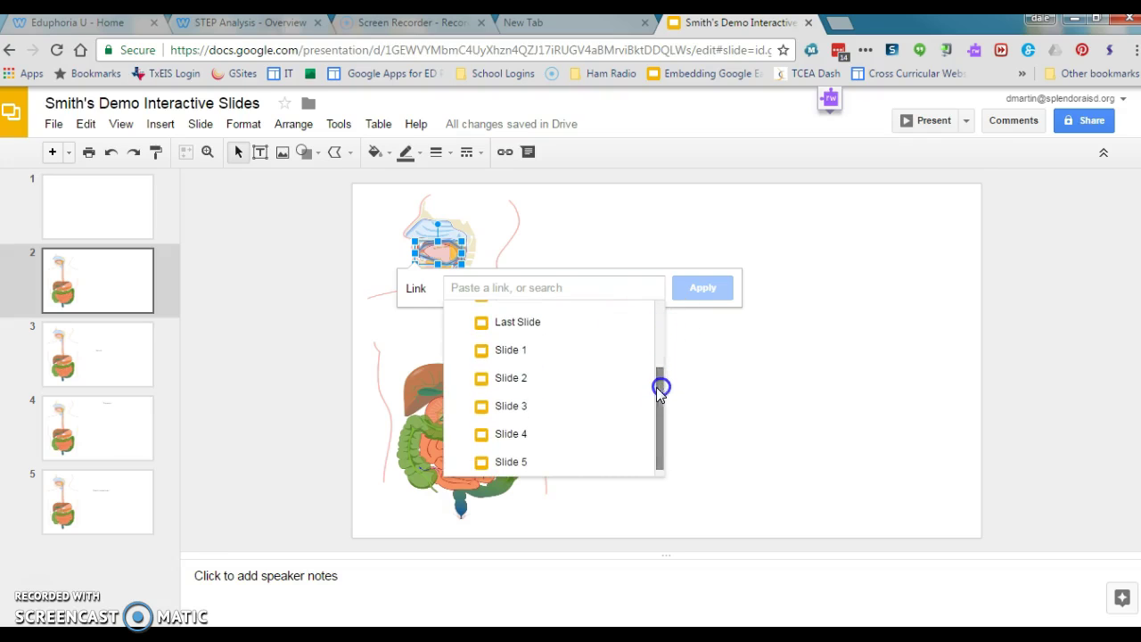
left_click(522, 406)
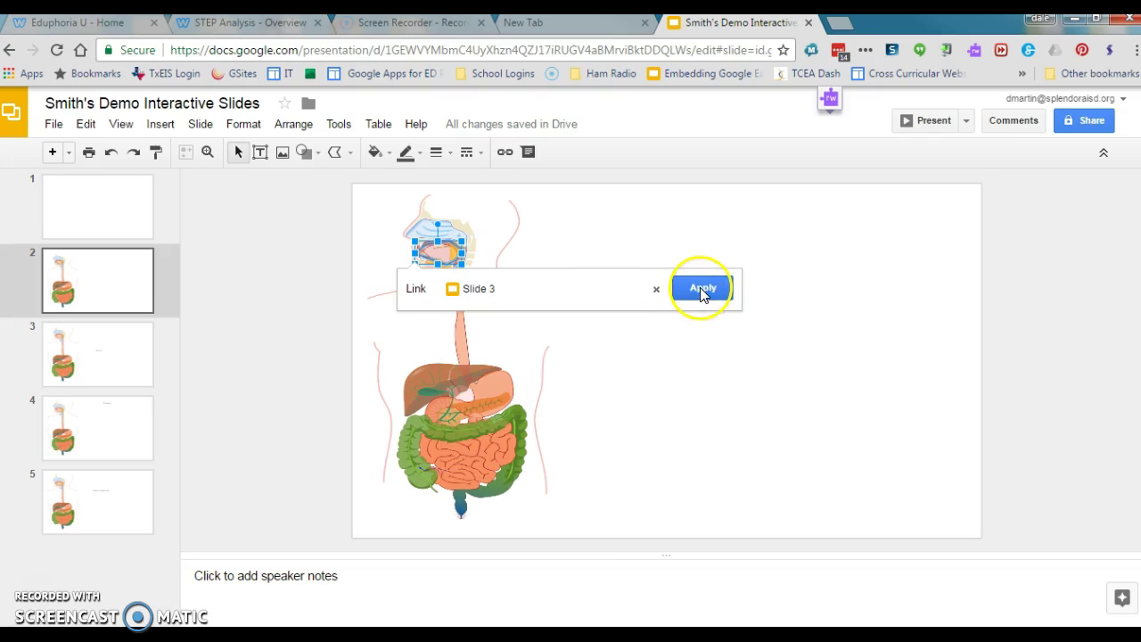
left_click(702, 290)
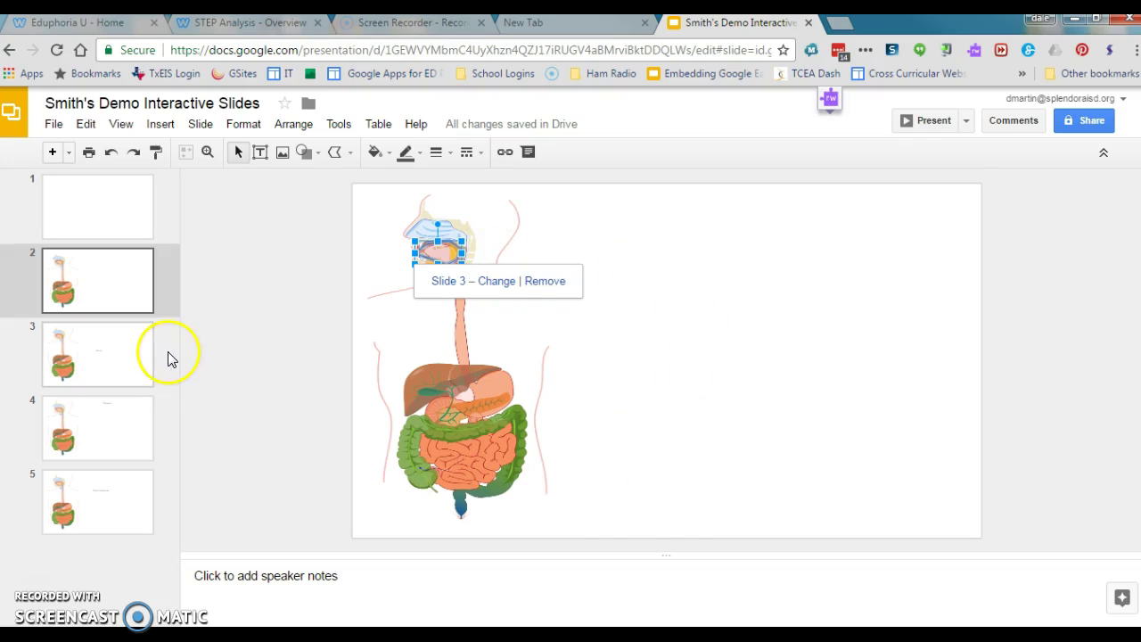
- On slide 2, trace a polyline around the stomach and set its fill to transparent
left_click(112, 364)
left_click(113, 282)
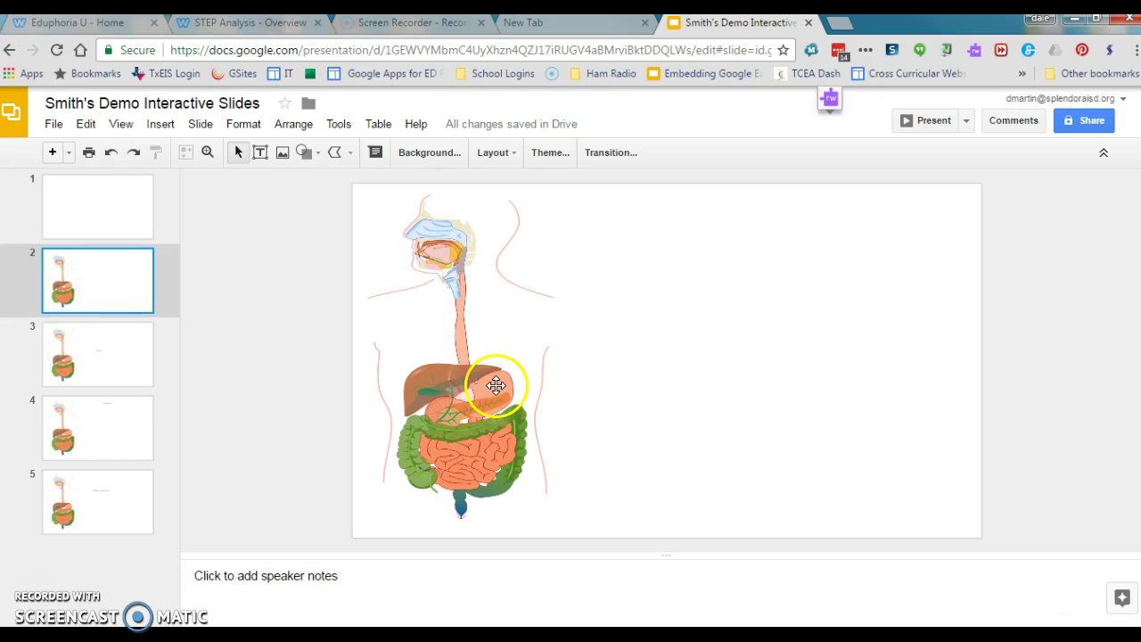
left_click(350, 154)
left_click(365, 308)
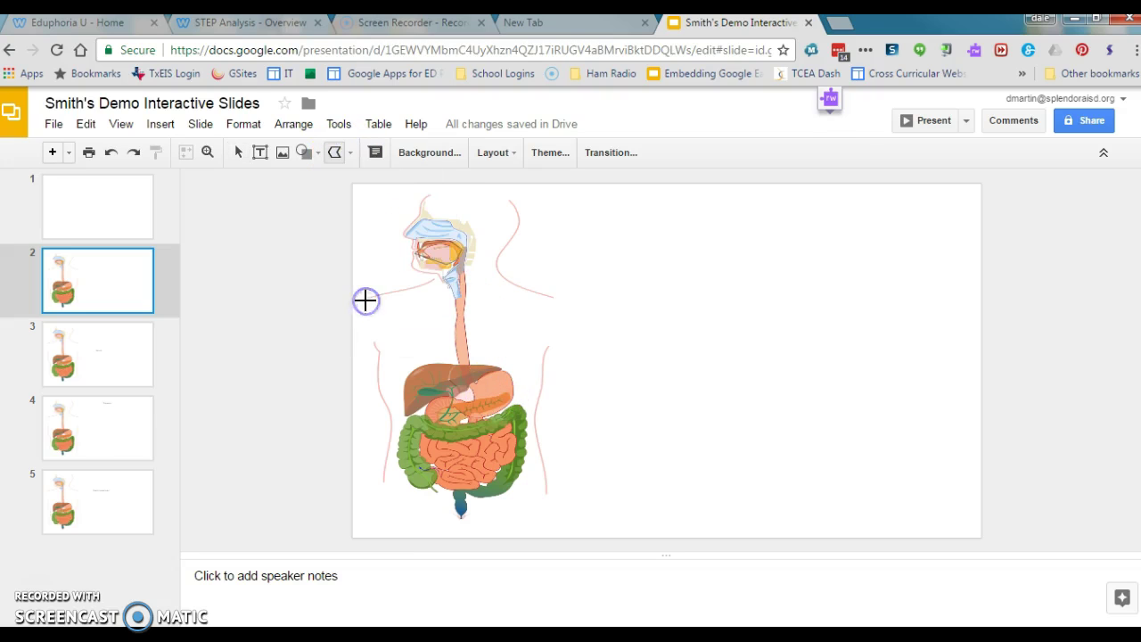
left_click(474, 392)
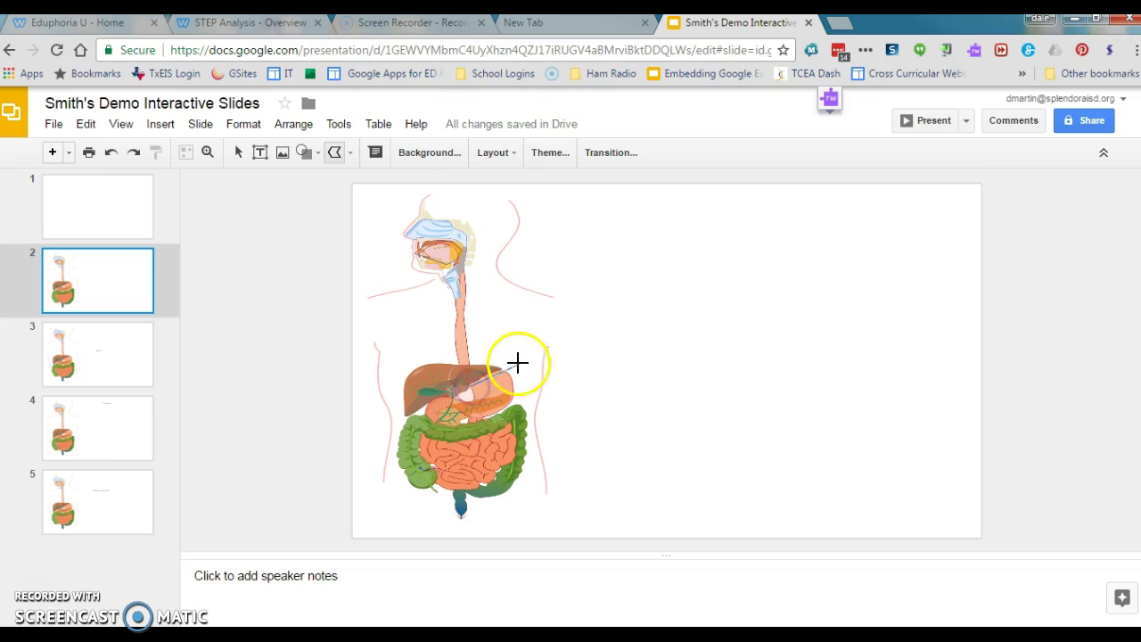
left_click(502, 366)
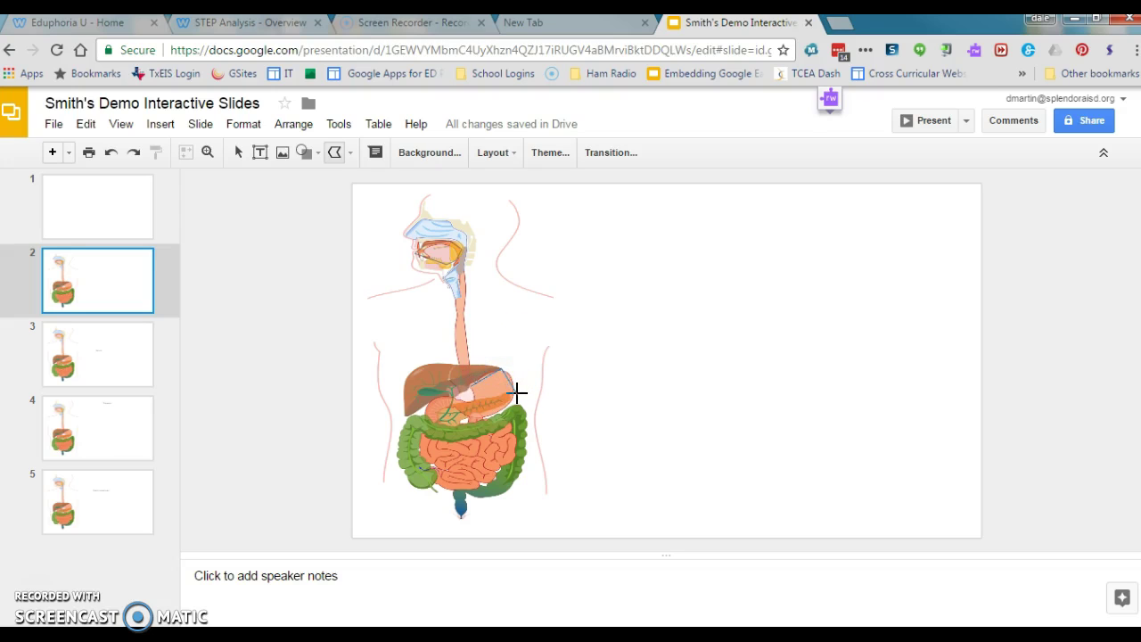
left_click(474, 397)
left_click(476, 400)
left_click(473, 386)
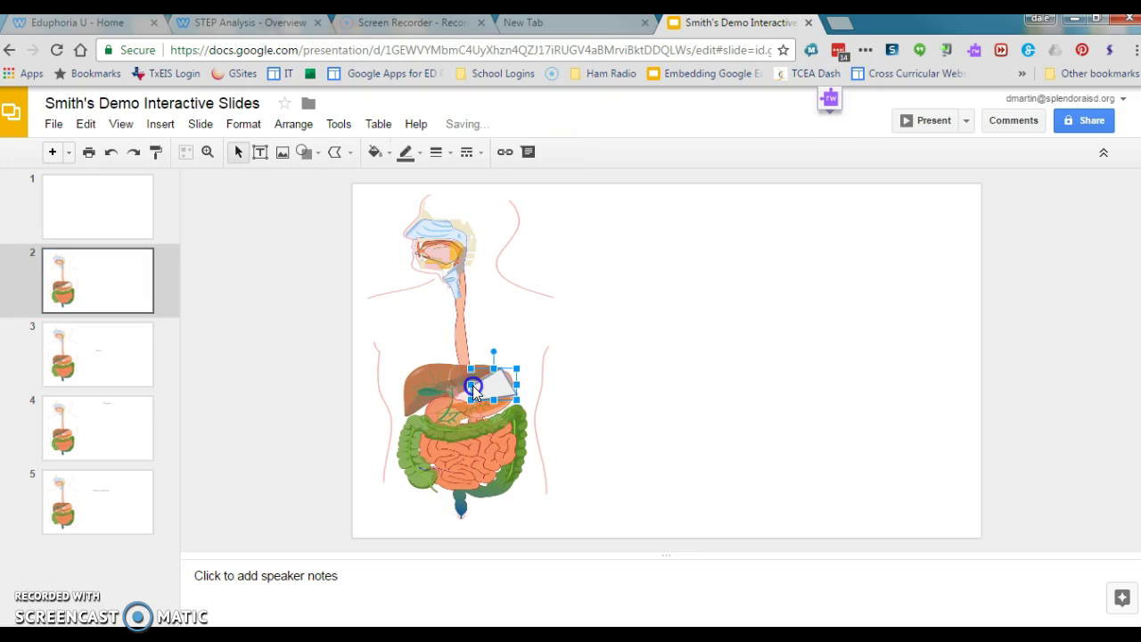
left_click(377, 152)
left_click(431, 188)
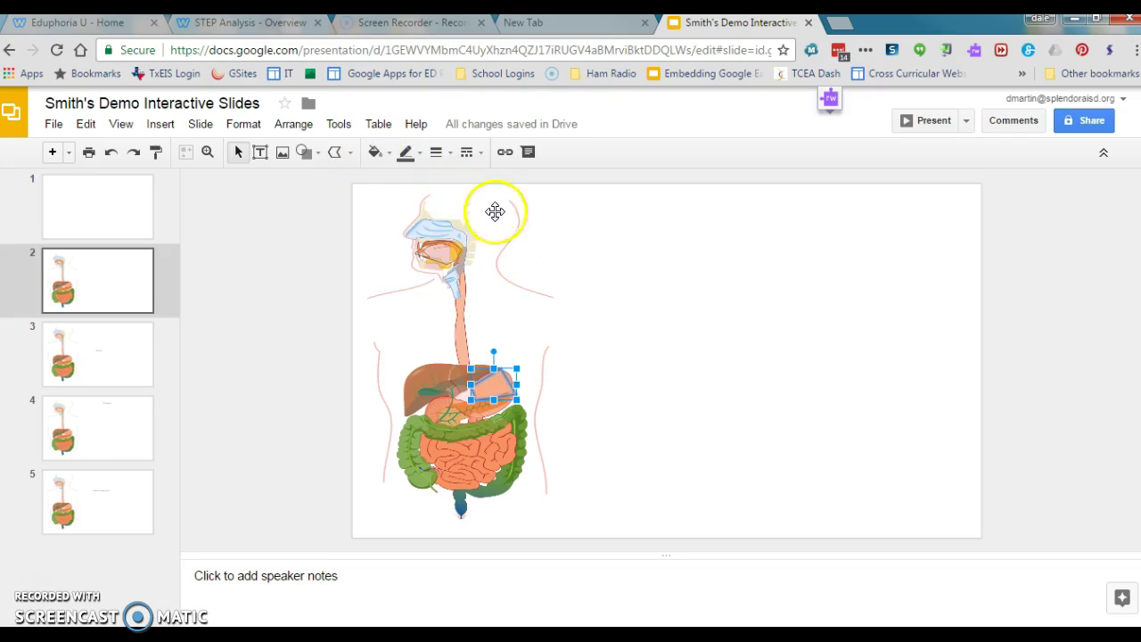
- Link the stomach outline to Slide 4 from Slides in this presentation
left_click(505, 153)
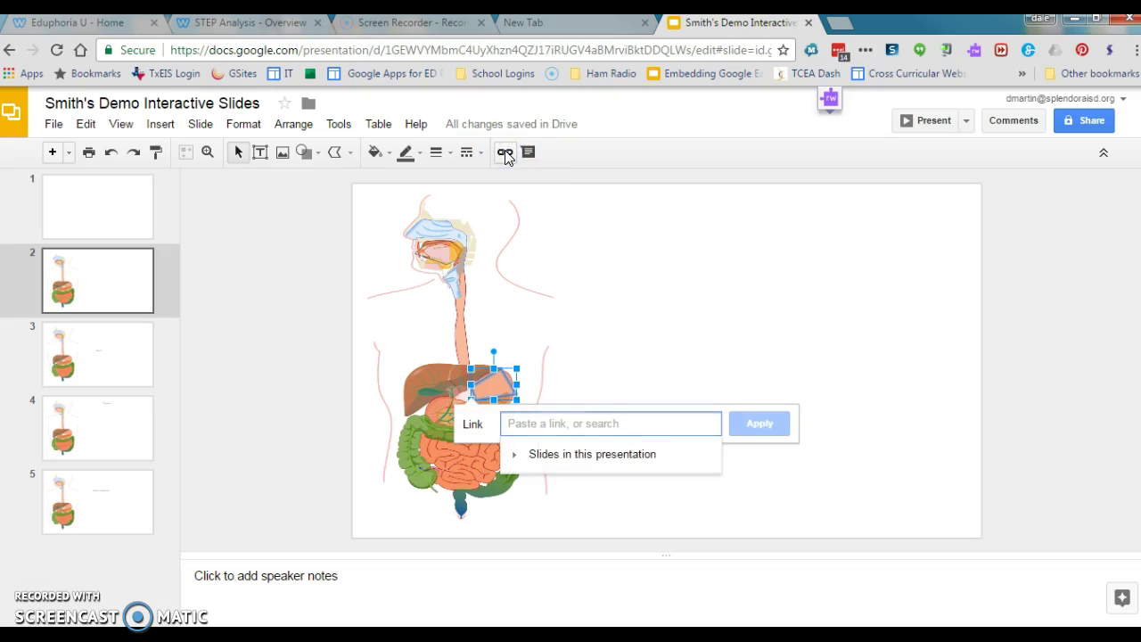
left_click(602, 454)
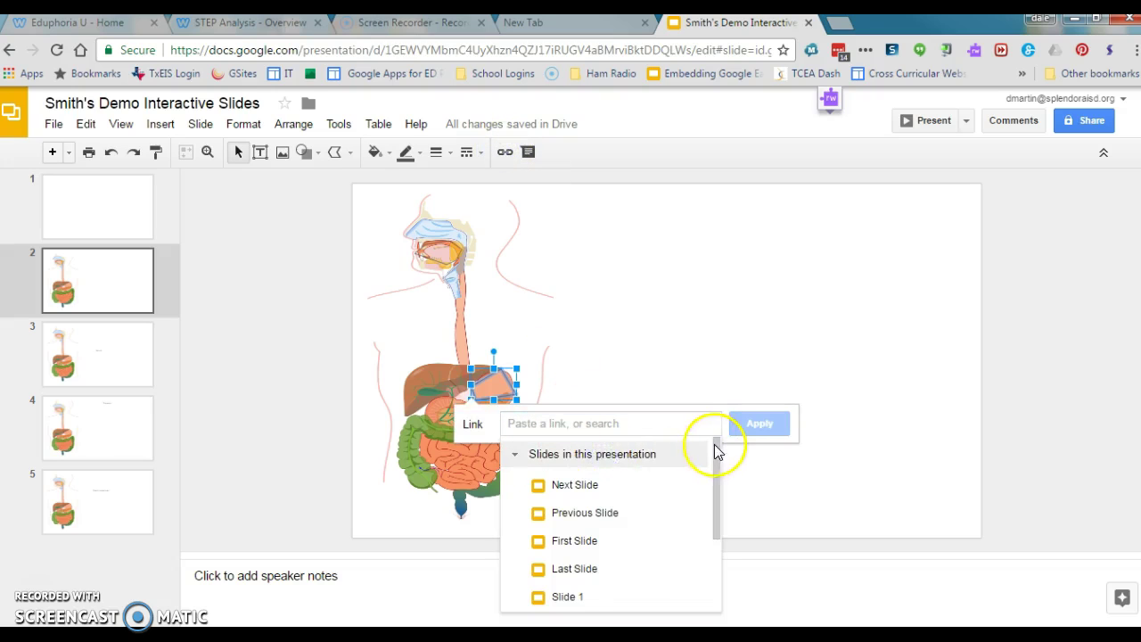
left_click_drag(718, 452, 717, 542)
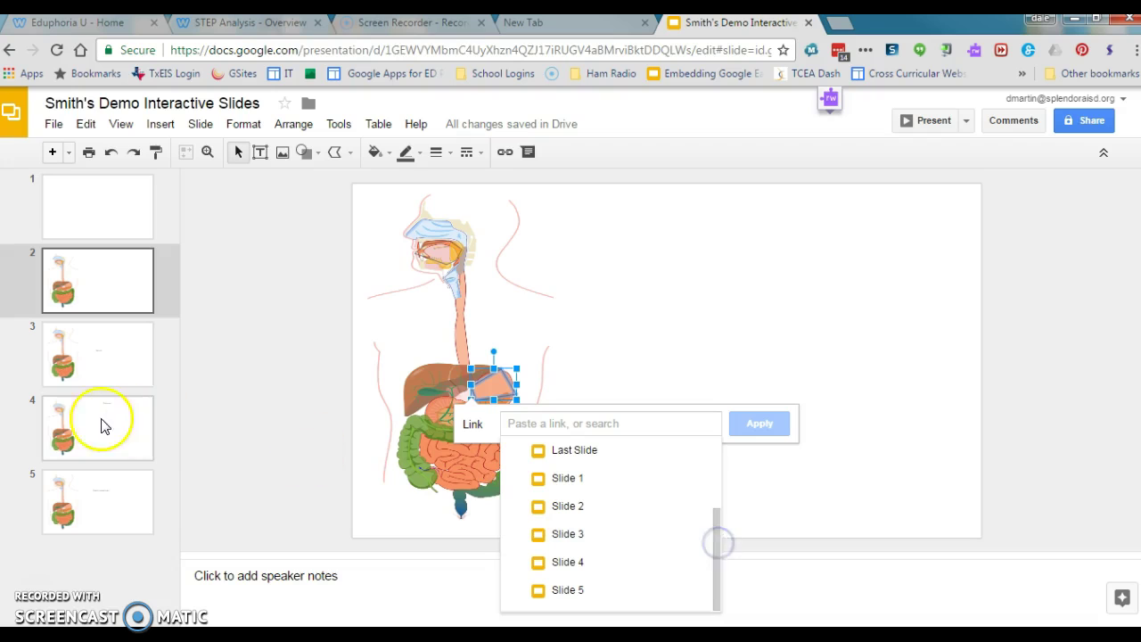
left_click(542, 566)
left_click(762, 424)
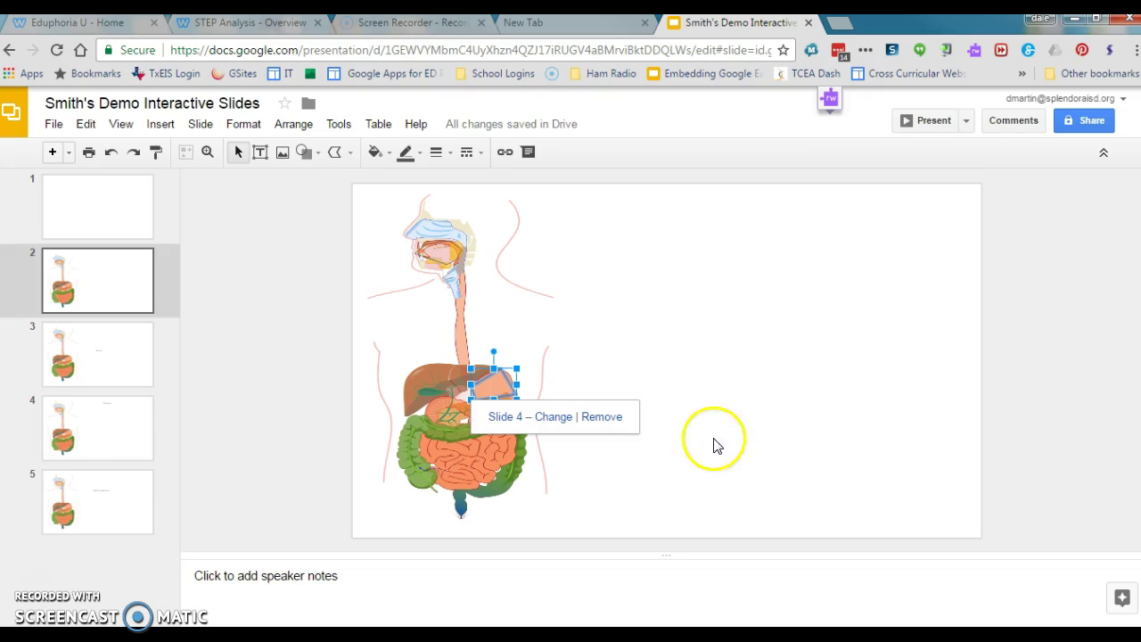
left_click(43, 603)
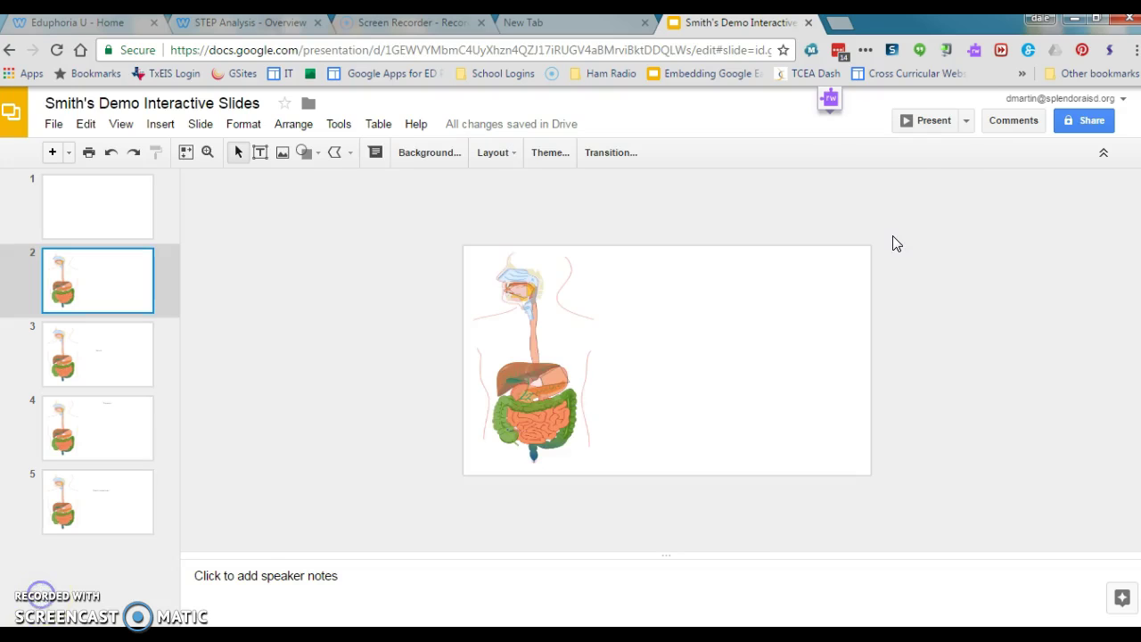
- Present the deck, confirm the stomach hotspot opens the Stomach slide, then reopen slide 3
left_click(943, 124)
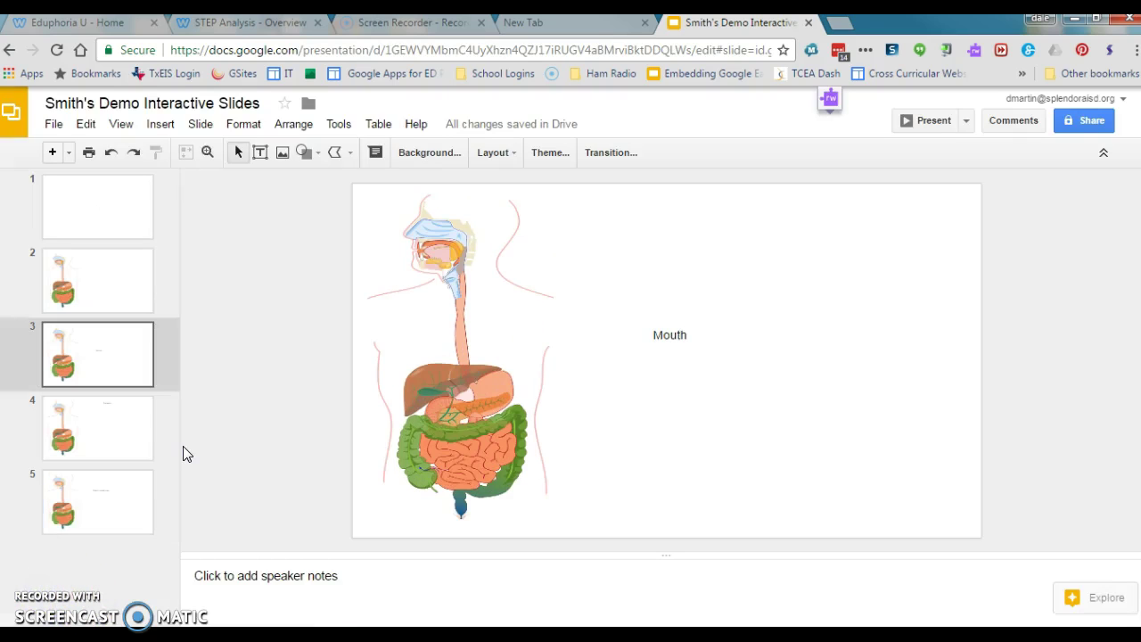
- Look over slides 2 through 5, then return to slide 3, the Mouth slide
left_click(124, 293)
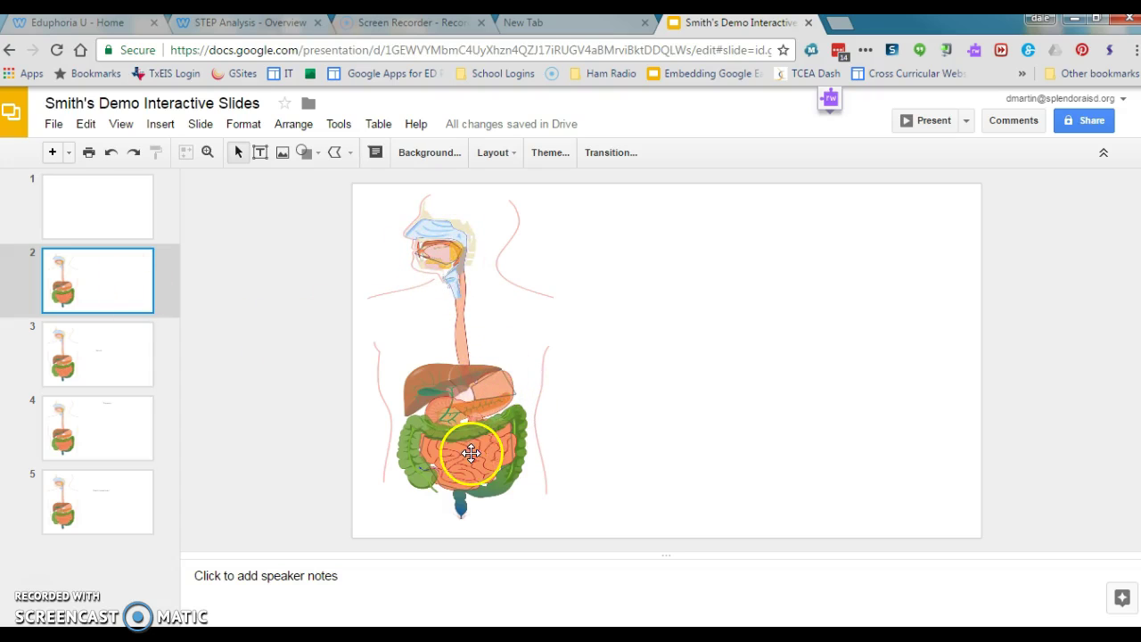
left_click(107, 356)
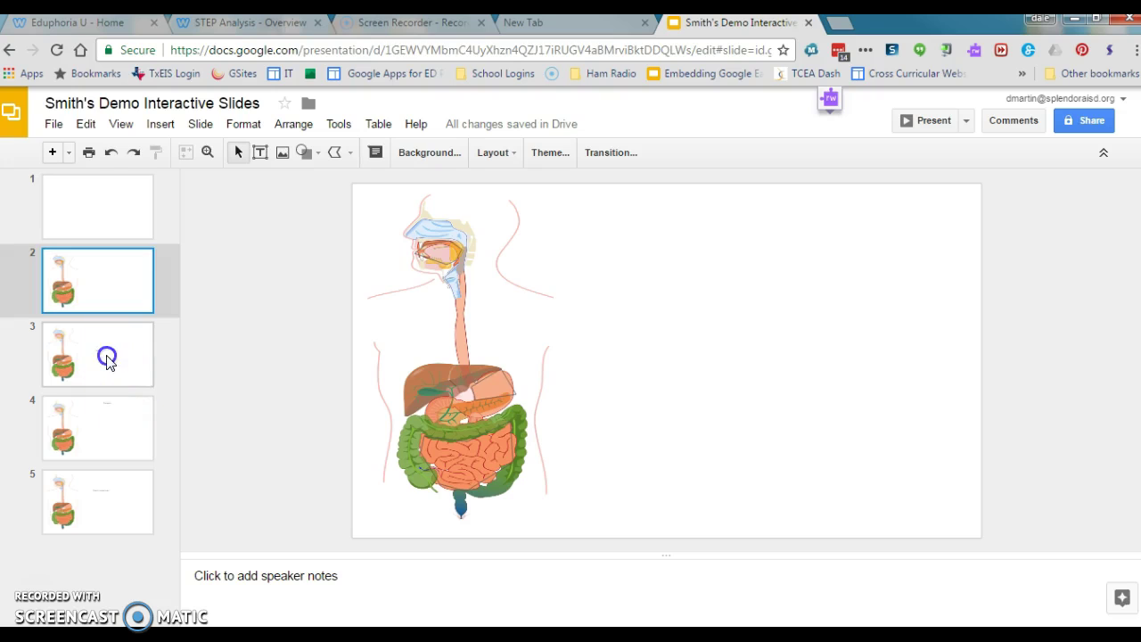
left_click(116, 435)
left_click(119, 504)
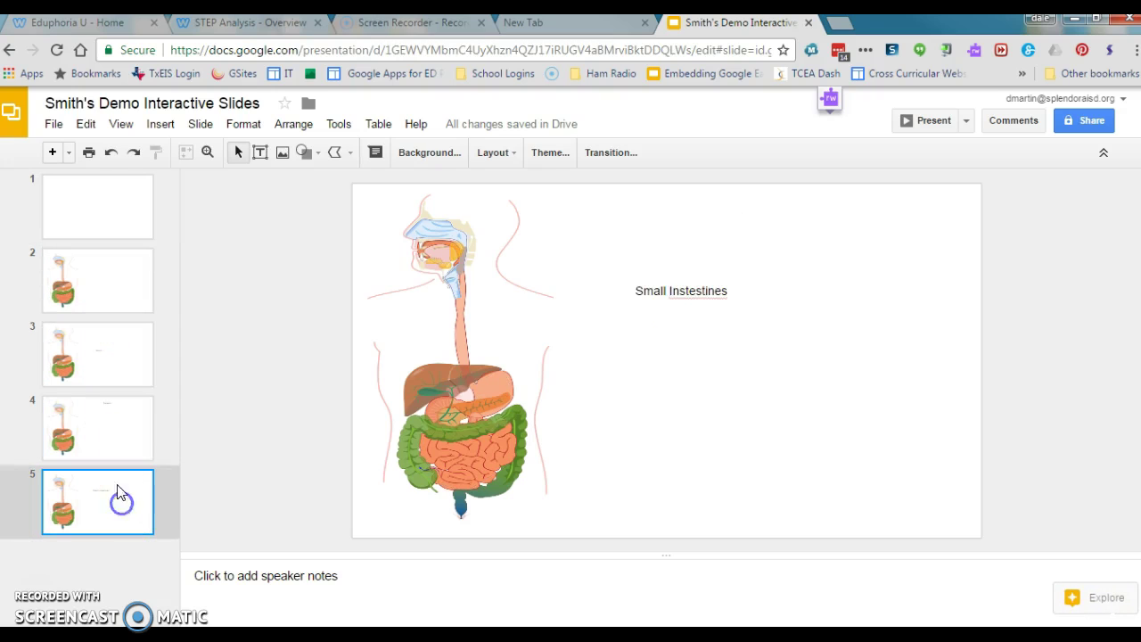
left_click(103, 373)
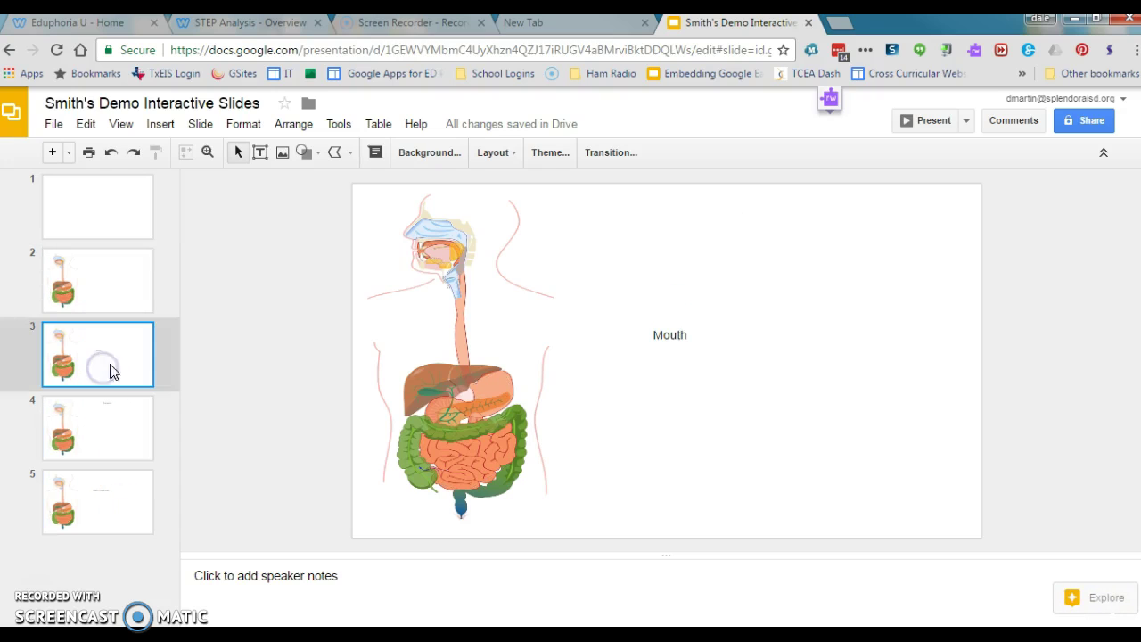
- Draw a rectangle covering all of slide 3 and make its fill transparent
left_click(353, 153)
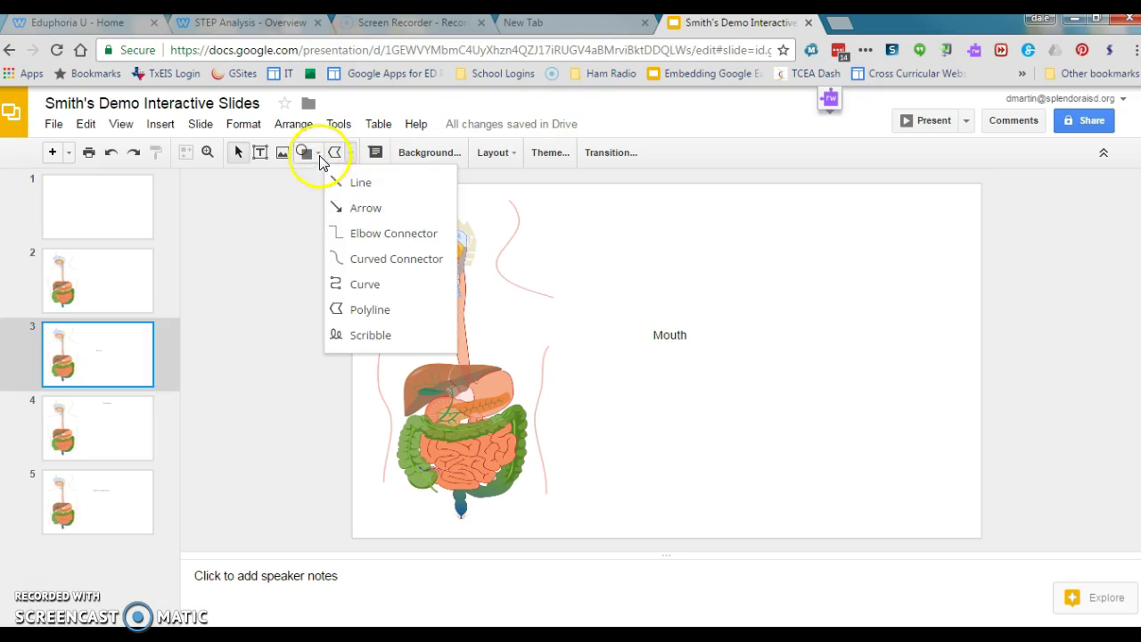
left_click(319, 153)
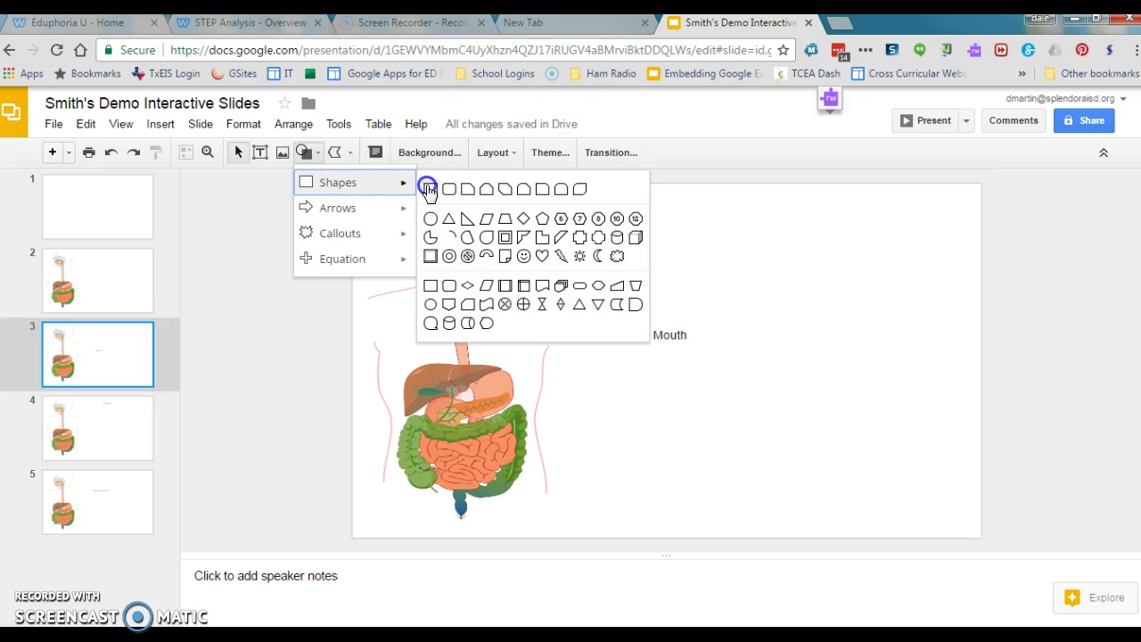
left_click(426, 186)
left_click_drag(354, 188, 976, 534)
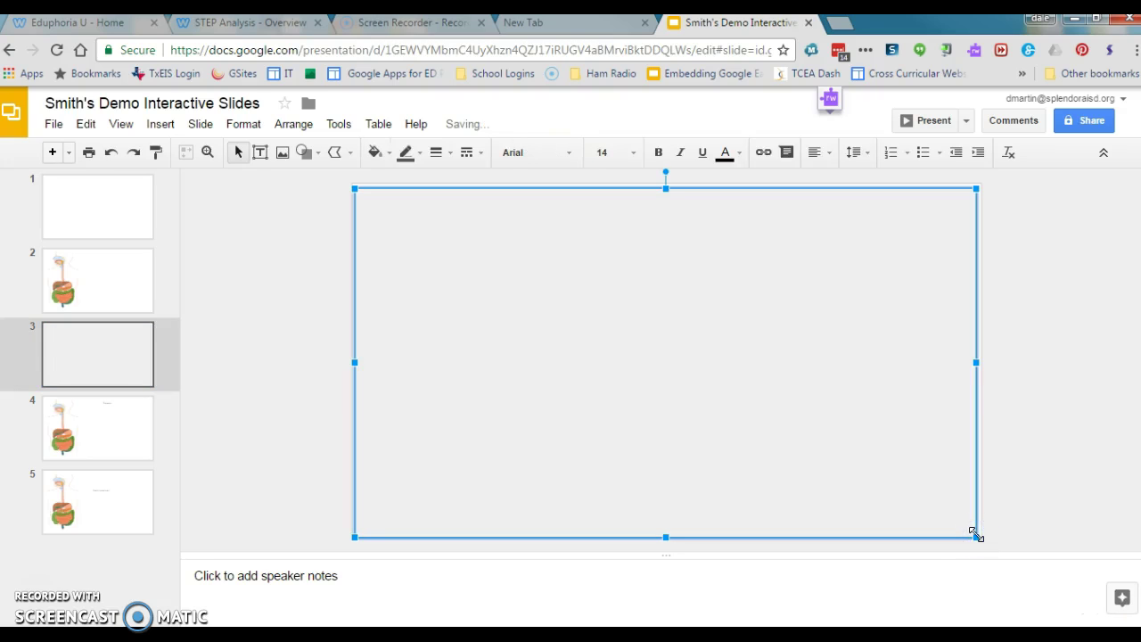
left_click(381, 155)
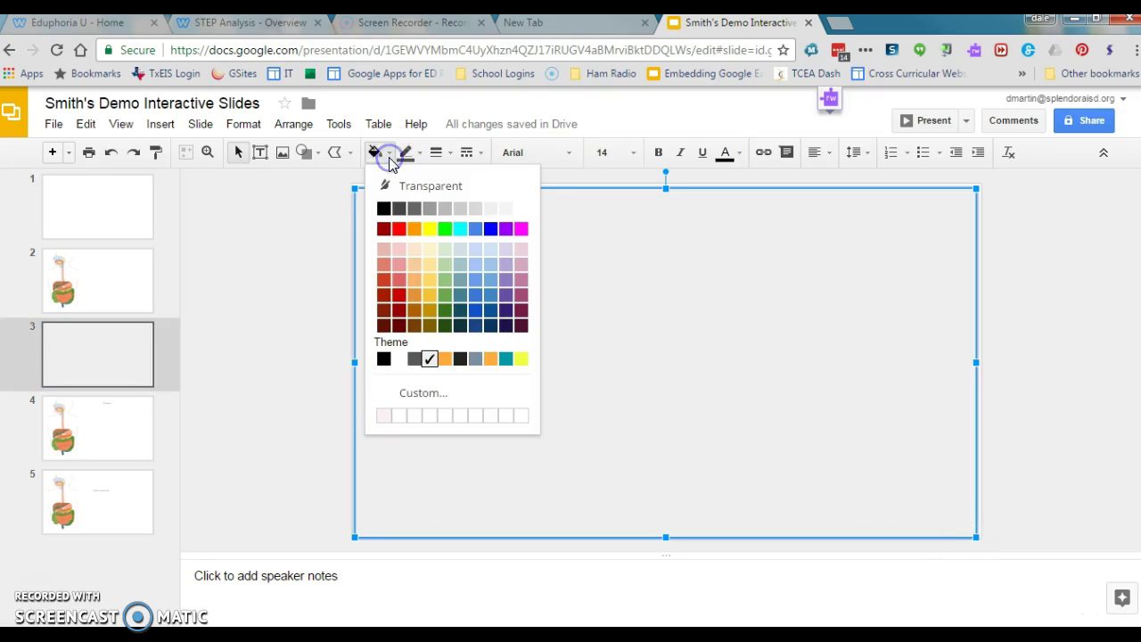
left_click(435, 185)
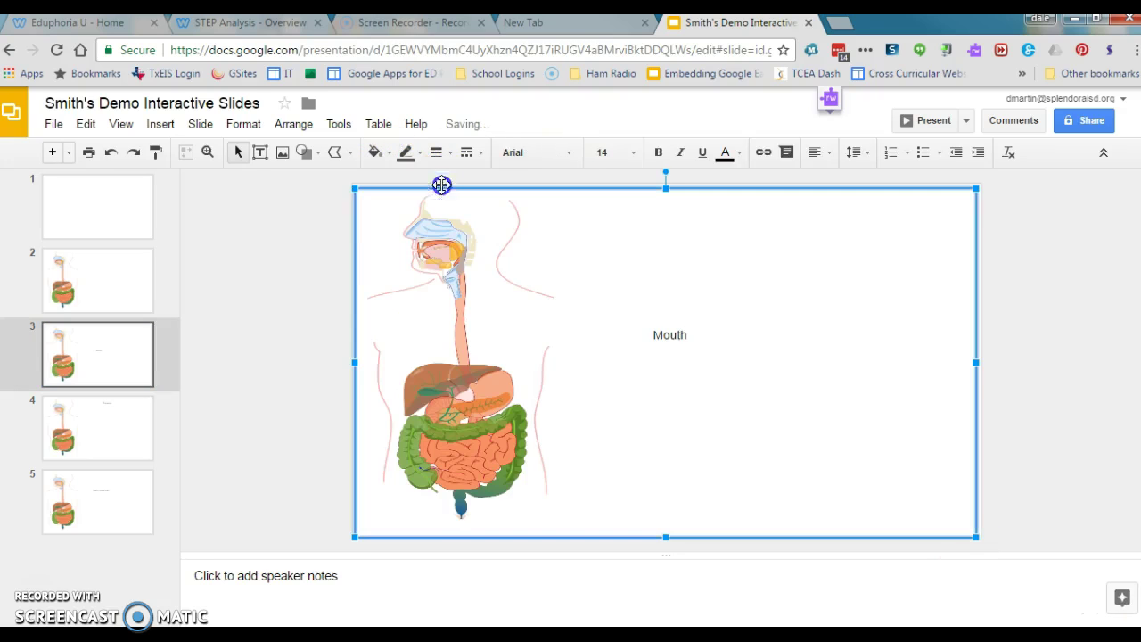
- Link the full-slide rectangle to Slide 2 in this presentation
left_click(764, 152)
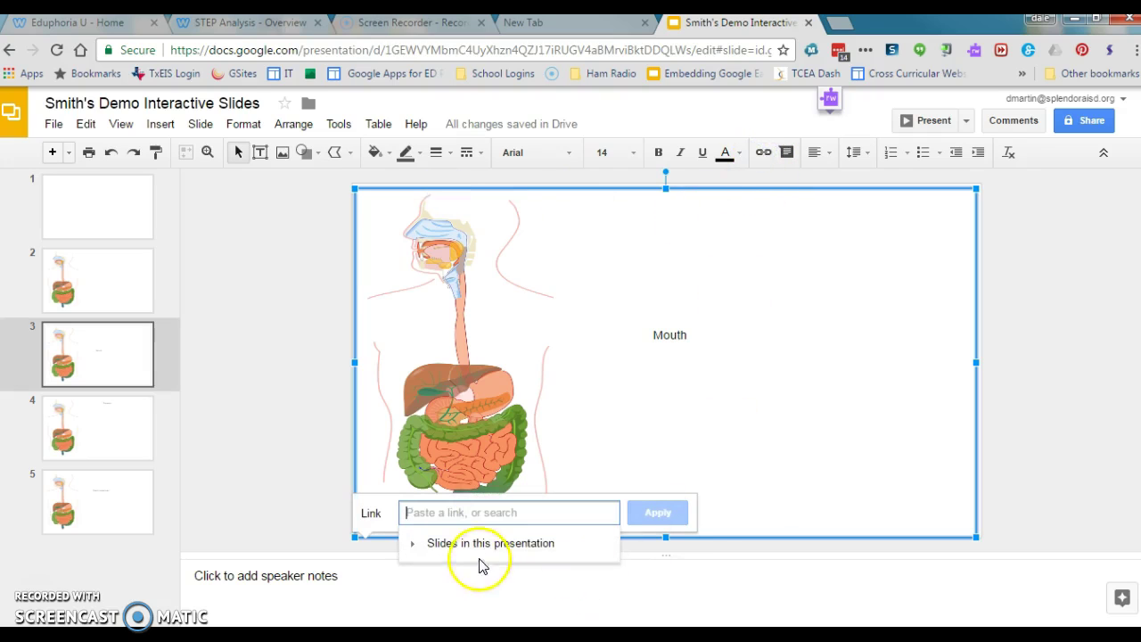
left_click(484, 542)
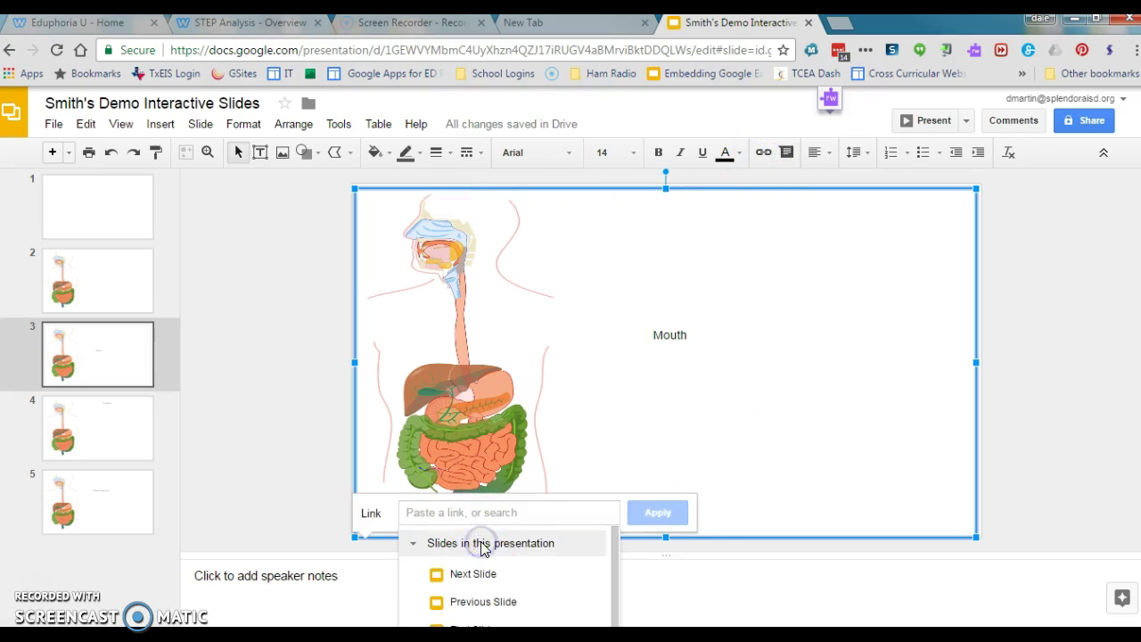
left_click(614, 541)
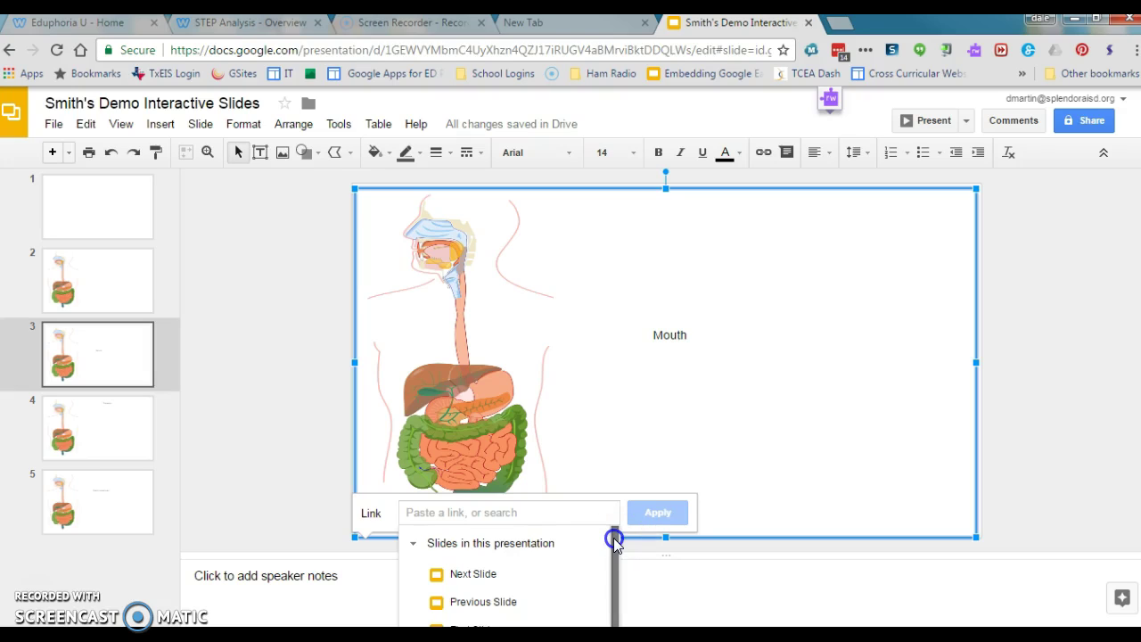
left_click_drag(614, 541, 615, 606)
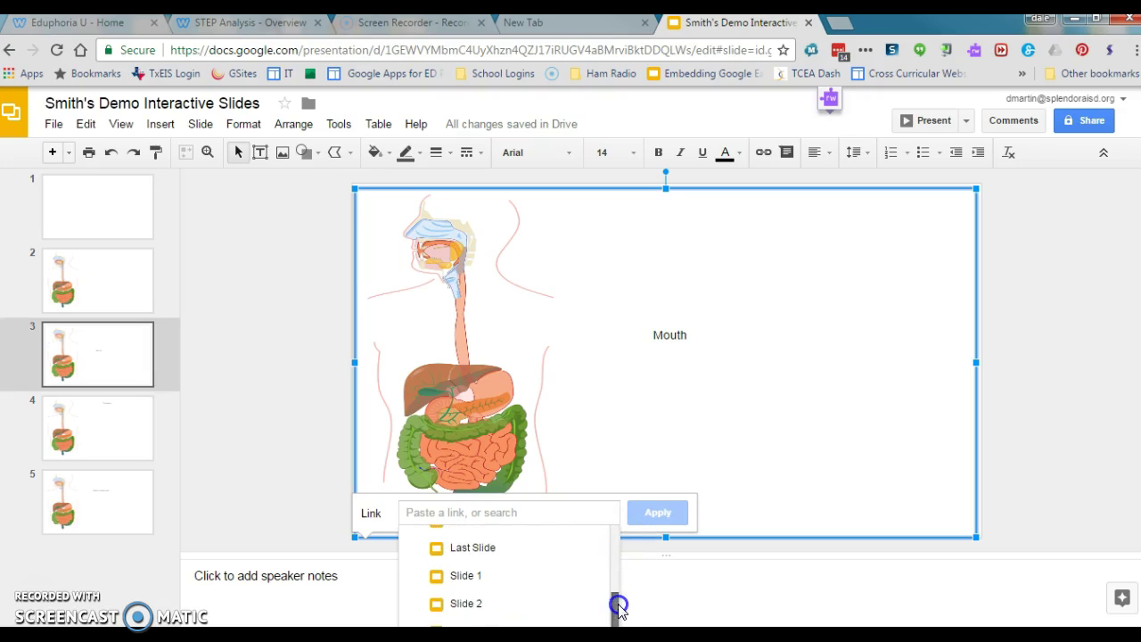
left_click(466, 604)
left_click(658, 513)
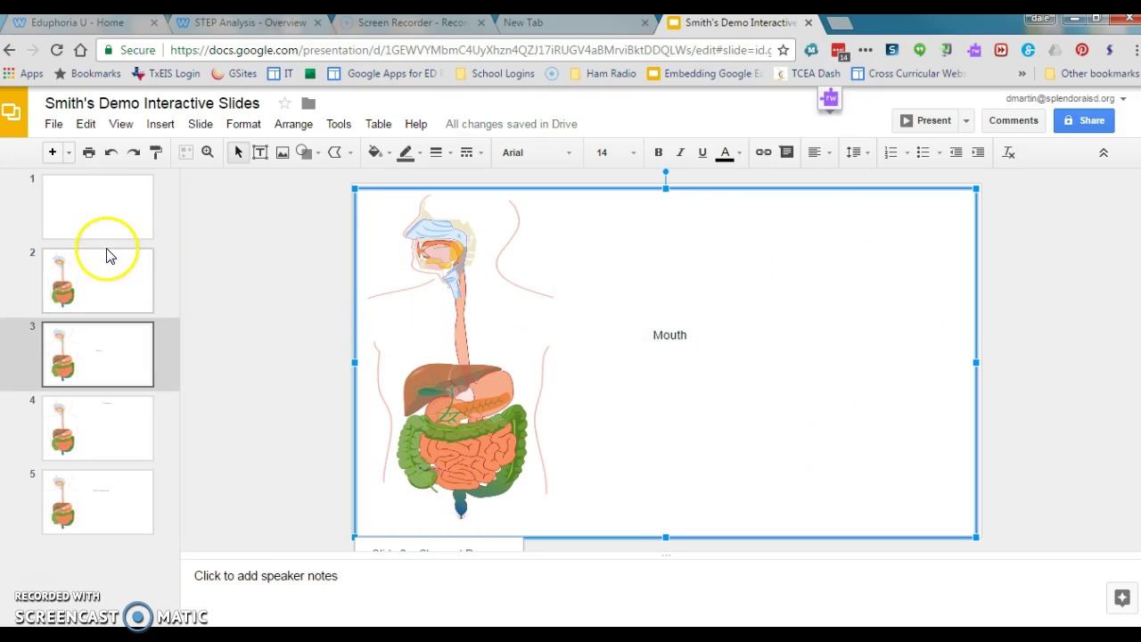
- On slide 4, the Stomach slide, draw a full-slide rectangle with a transparent fill
left_click(130, 430)
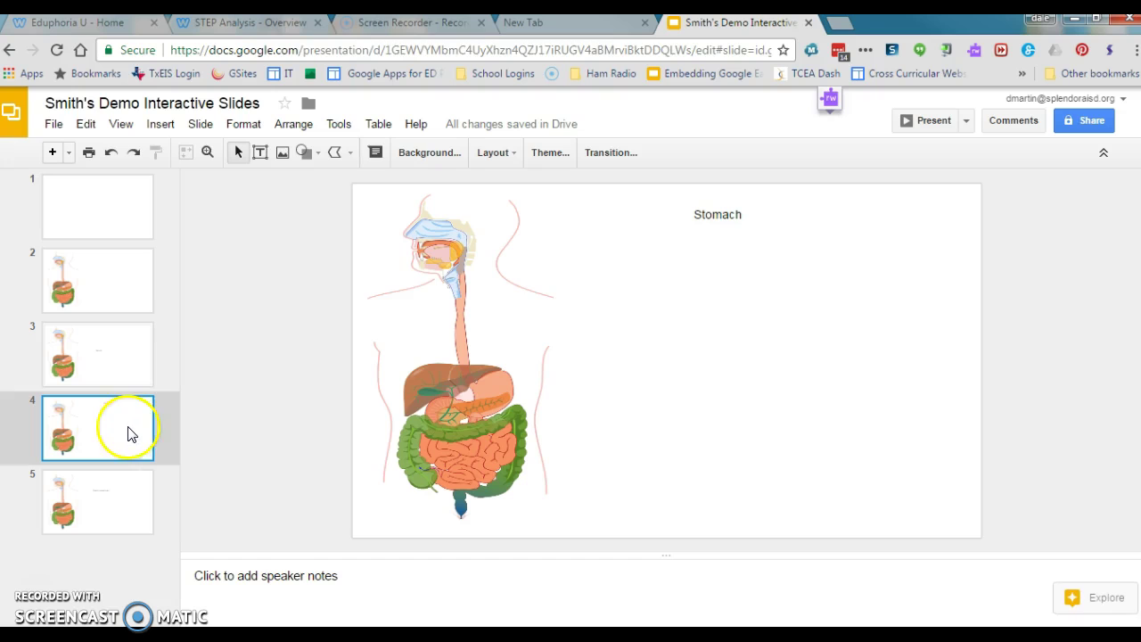
left_click(307, 153)
left_click(393, 183)
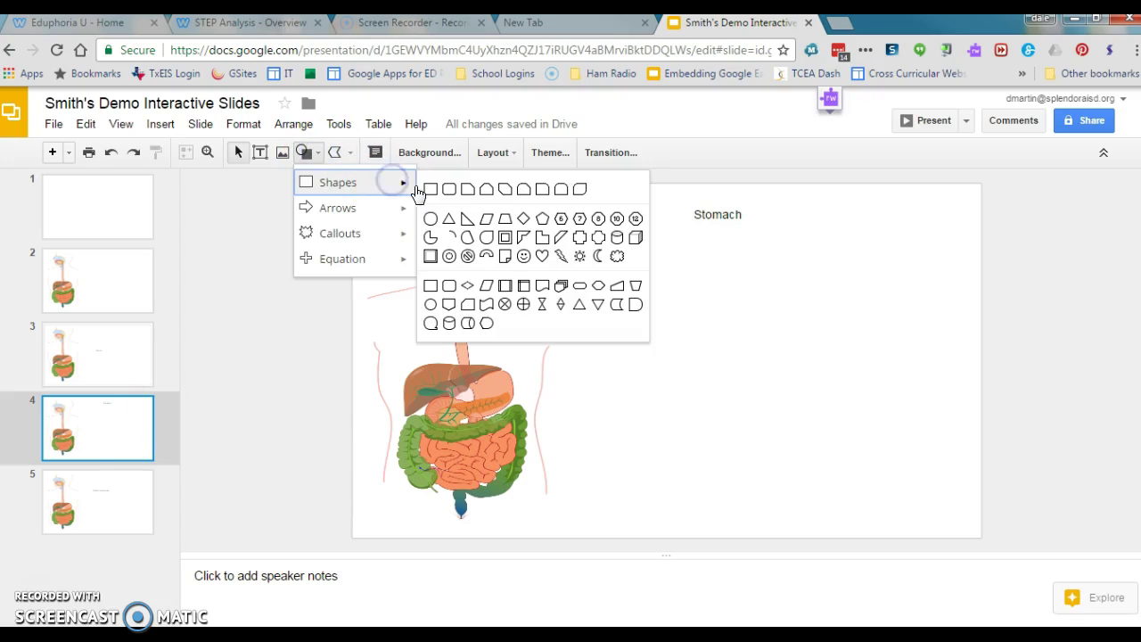
left_click(430, 189)
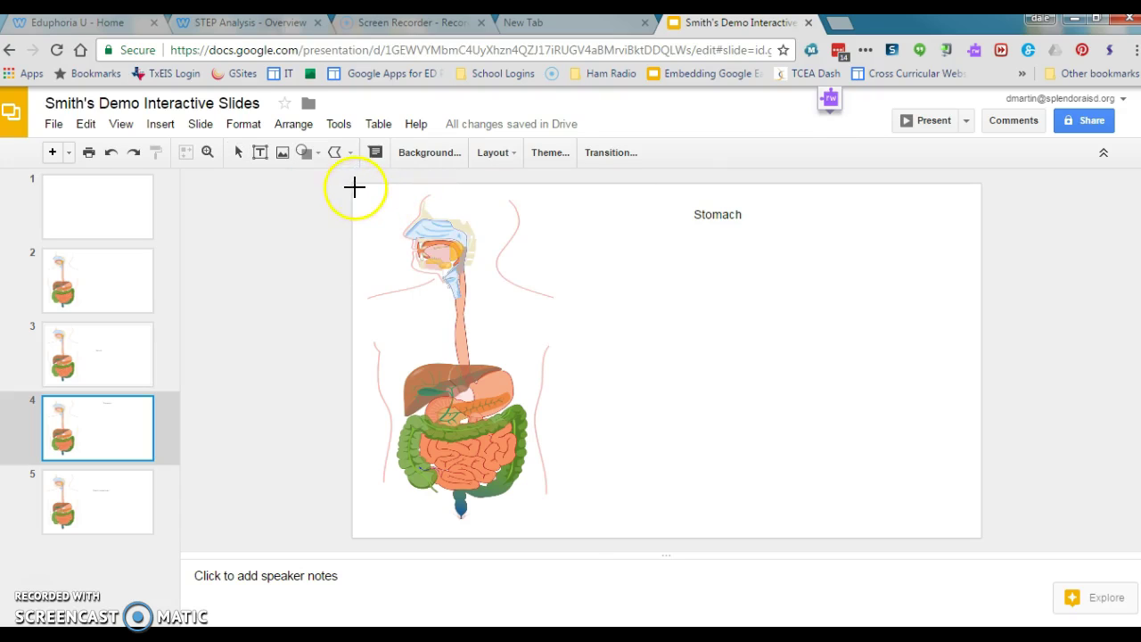
left_click_drag(355, 188, 976, 537)
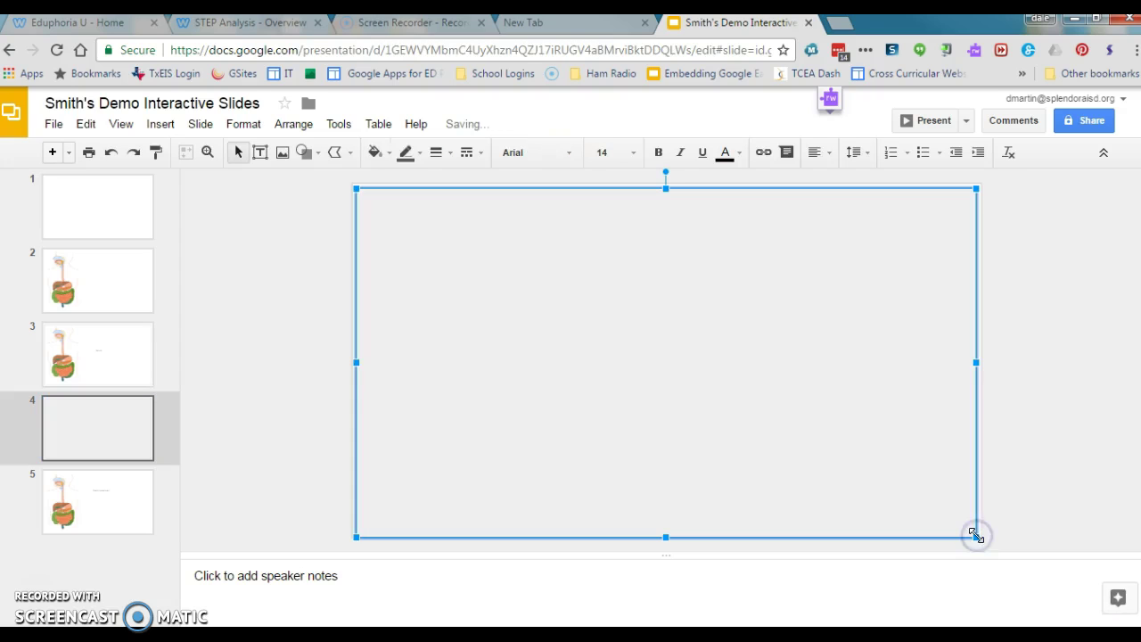
left_click(393, 161)
left_click(436, 186)
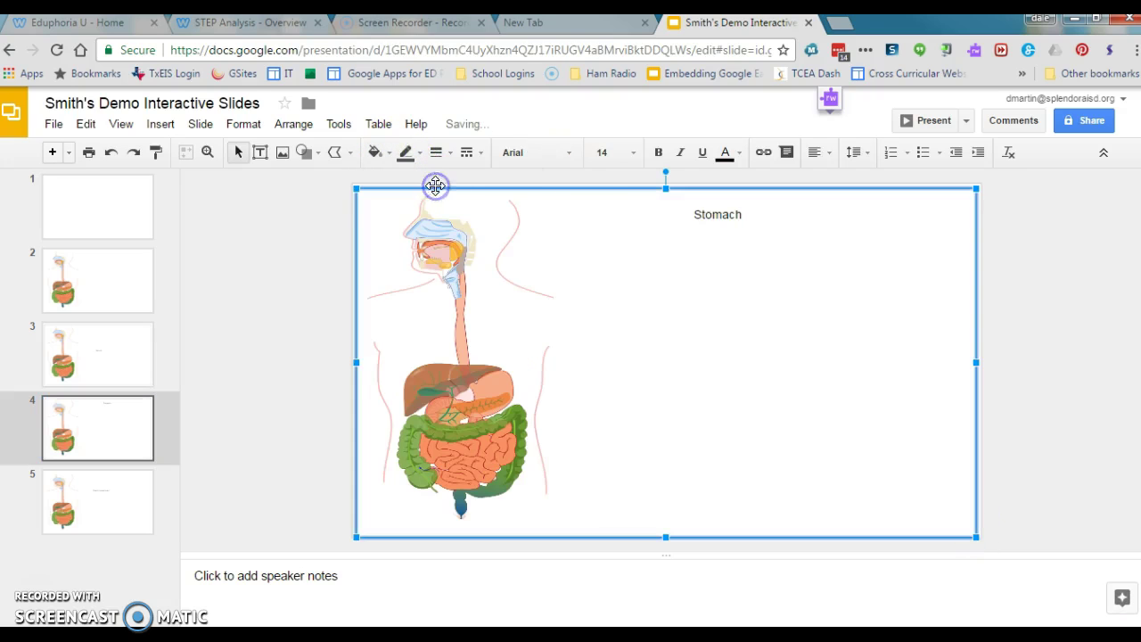
- Link the Stomach slide's covering rectangle back to Slide 2
left_click(763, 152)
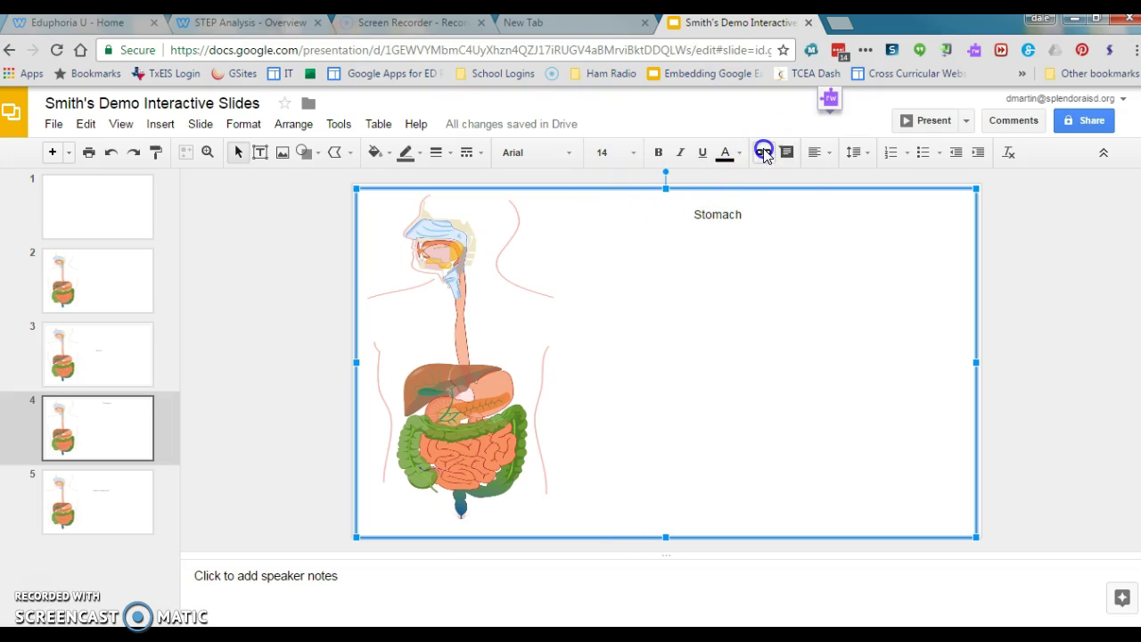
left_click(502, 543)
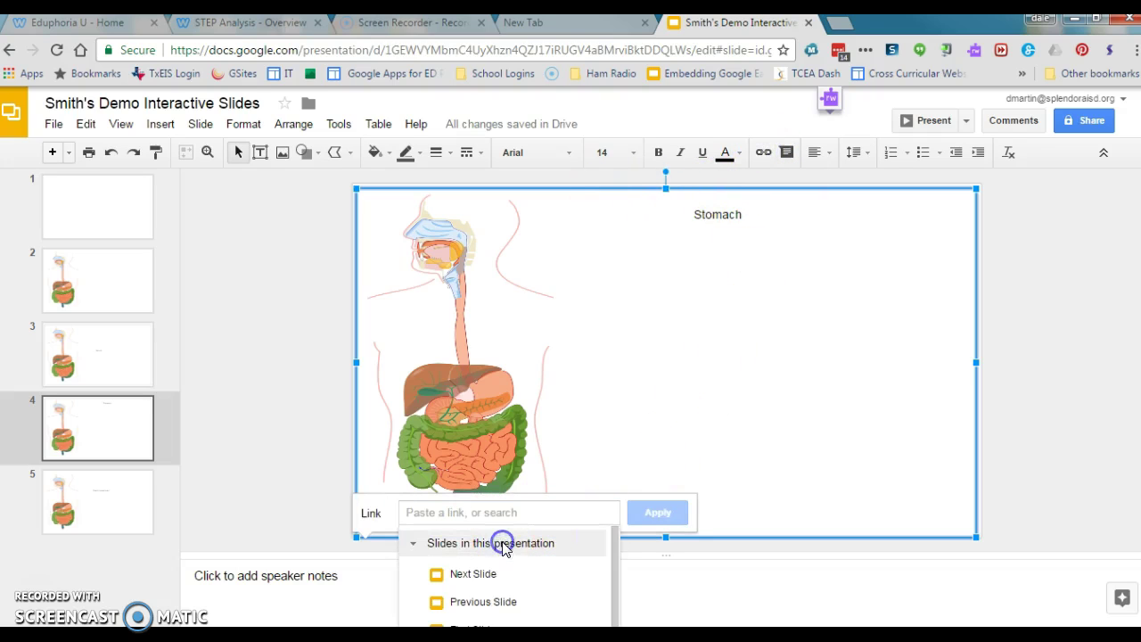
left_click_drag(615, 532, 615, 610)
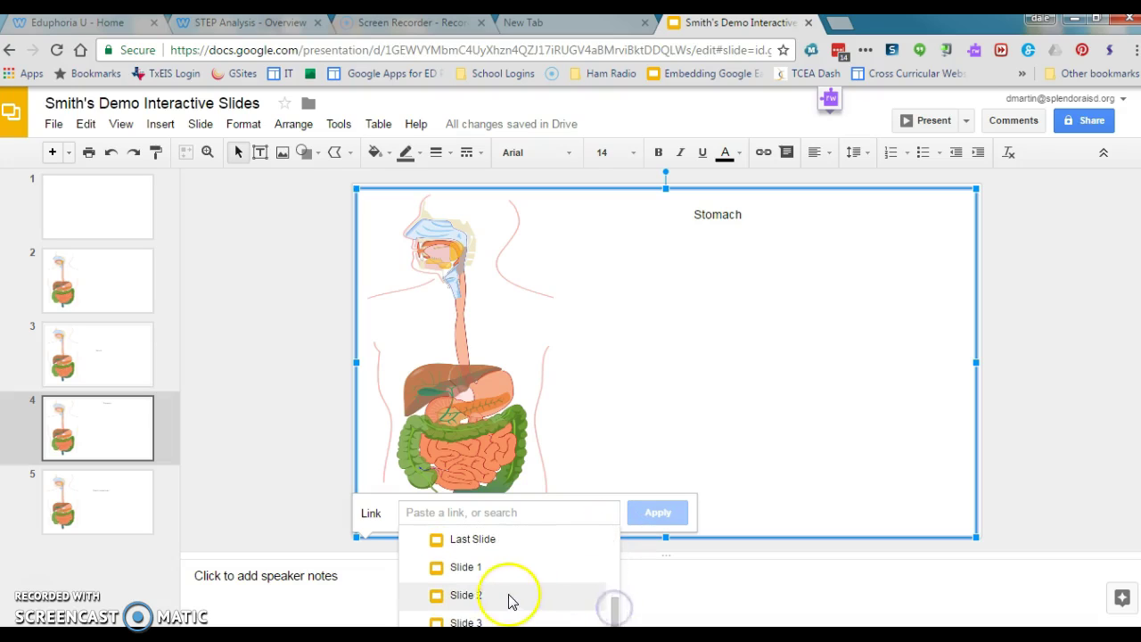
left_click(471, 594)
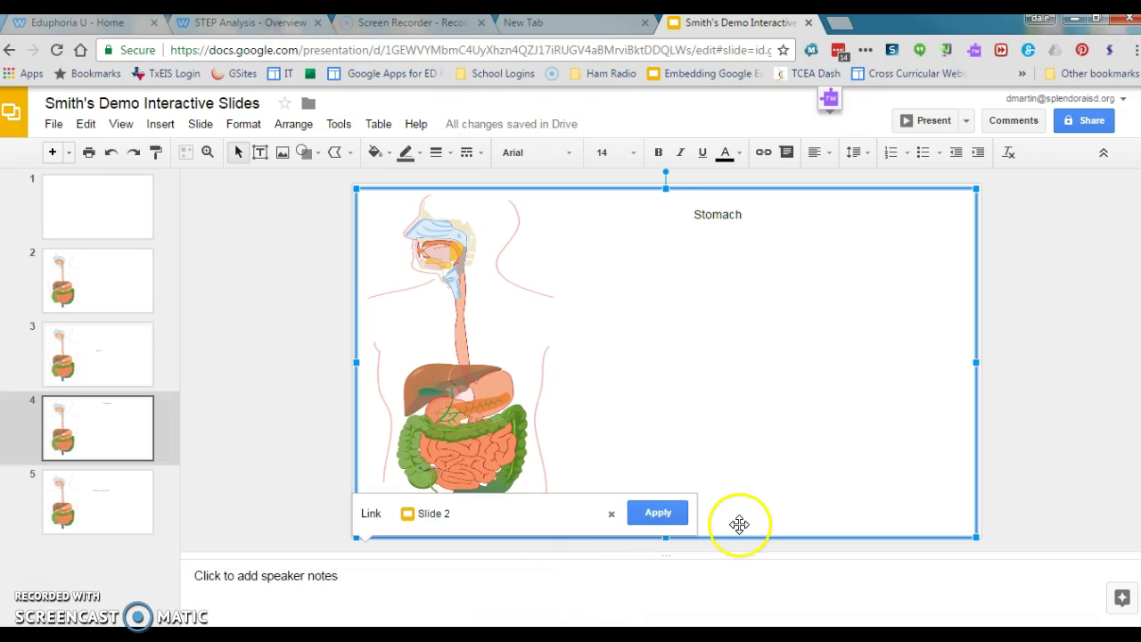
left_click(658, 512)
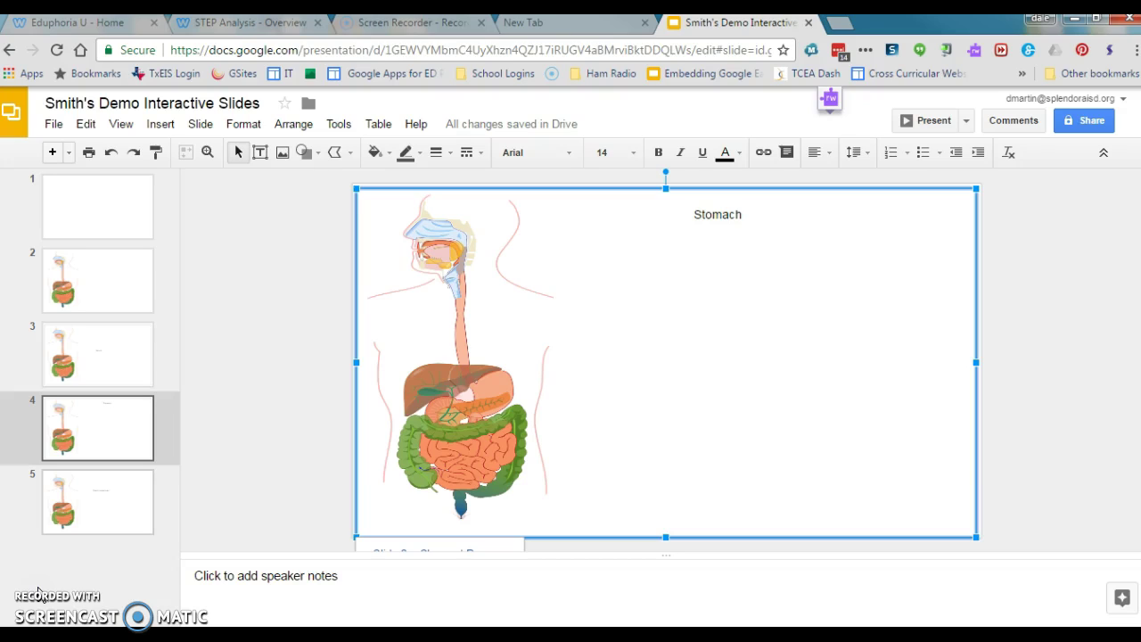
- On slide 5, shift the covering rectangle down to expose the misspelled label
left_click(98, 502)
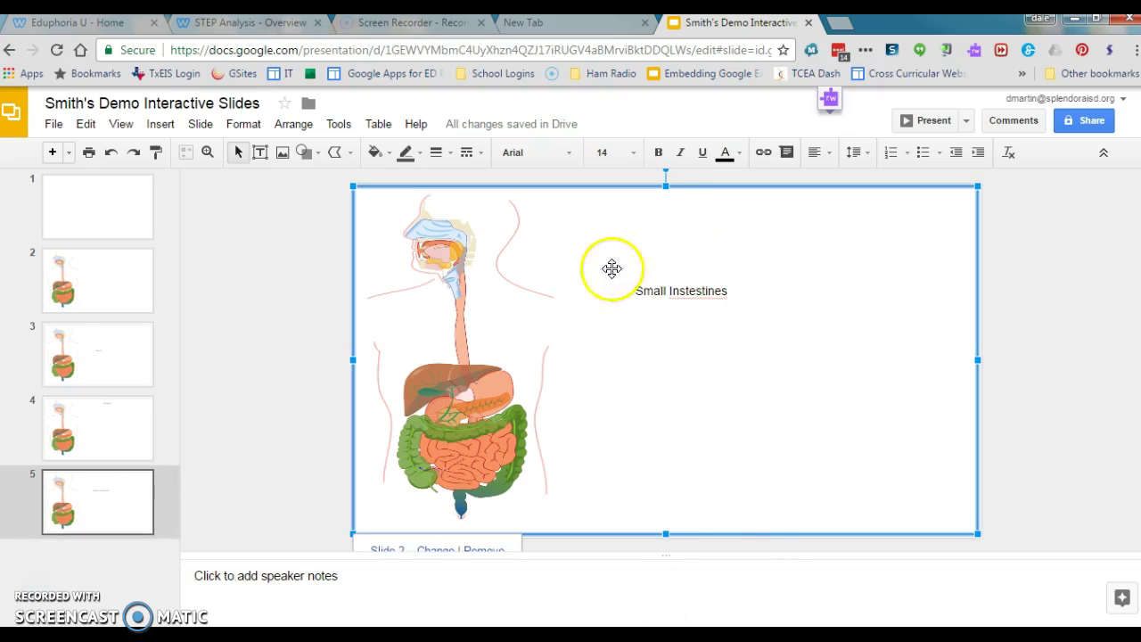
left_click(691, 408)
left_click(754, 261)
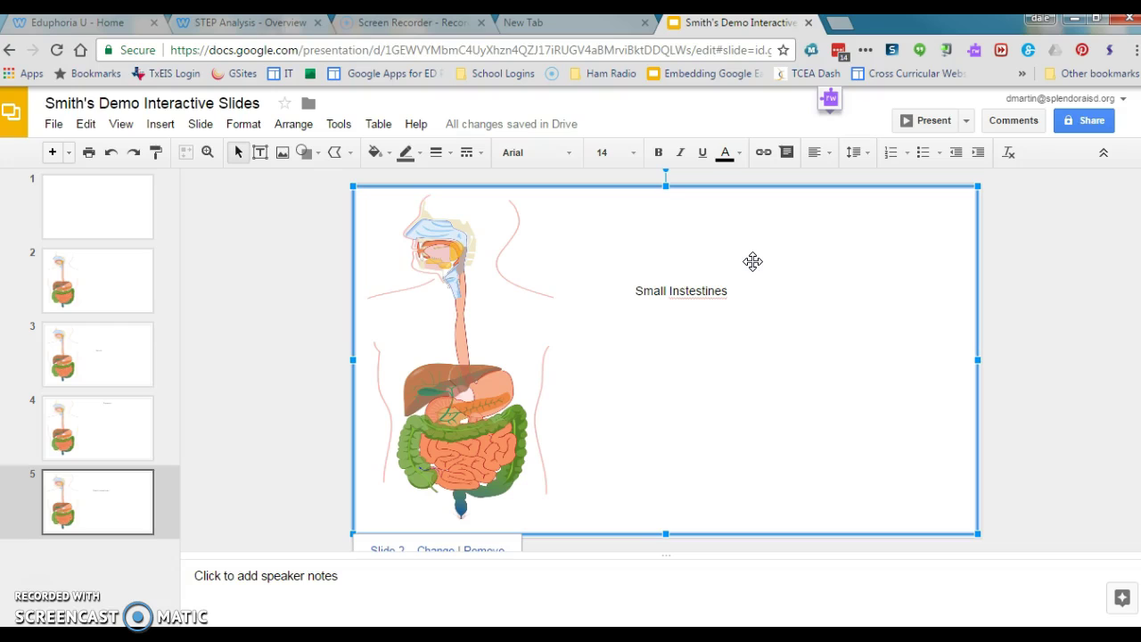
left_click(767, 298)
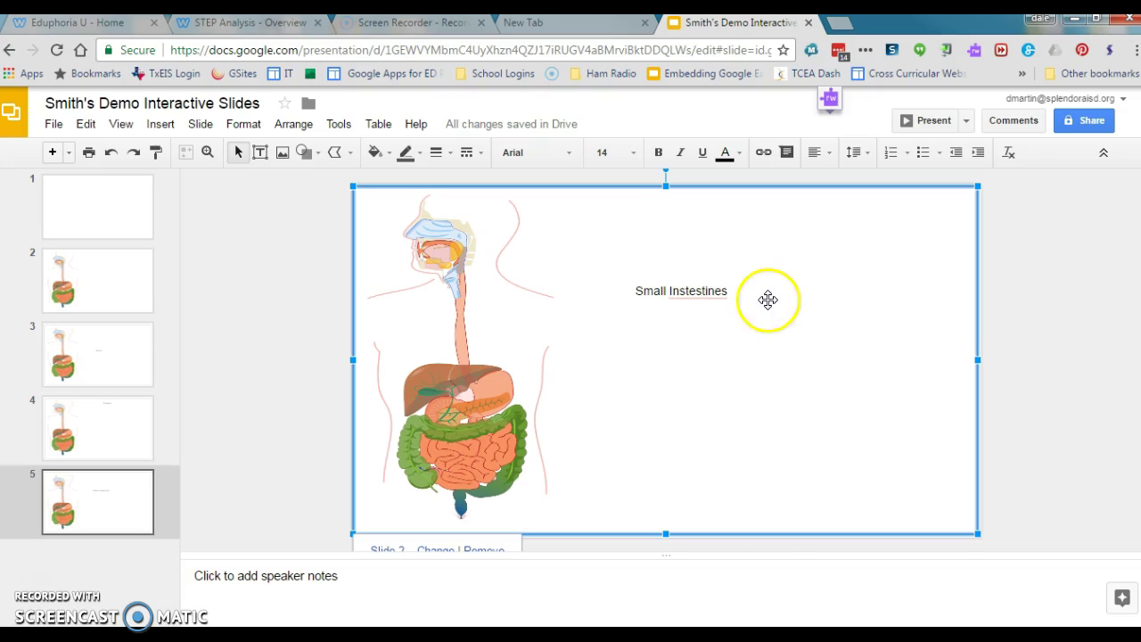
left_click(703, 299)
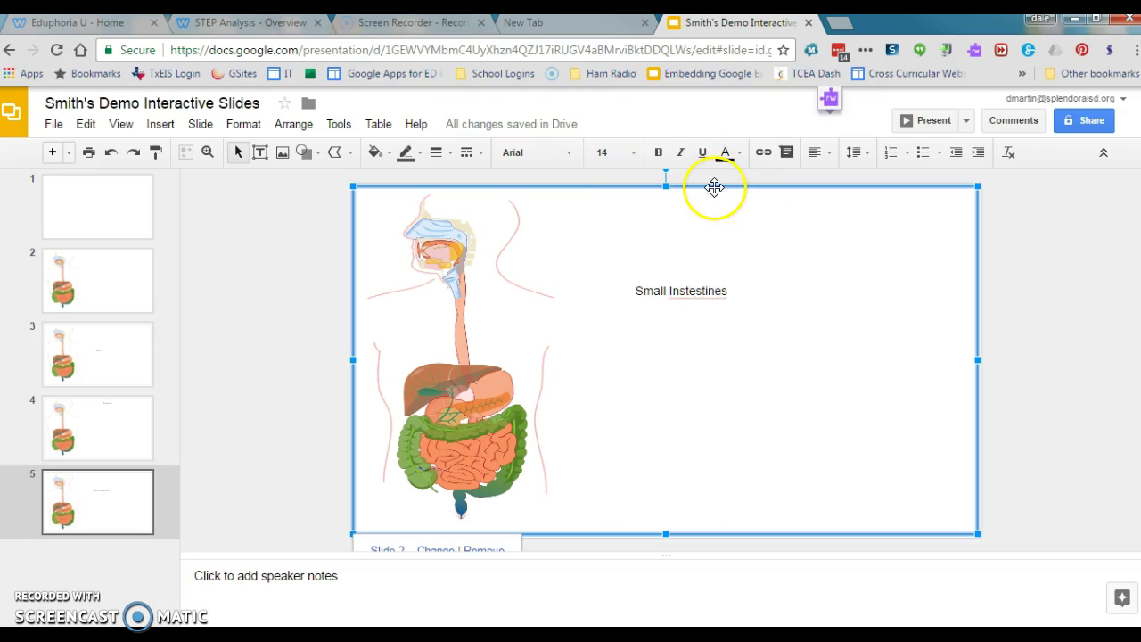
left_click_drag(714, 184, 722, 389)
- Correct the label text so it reads 'Small Intestines'
left_click(694, 290)
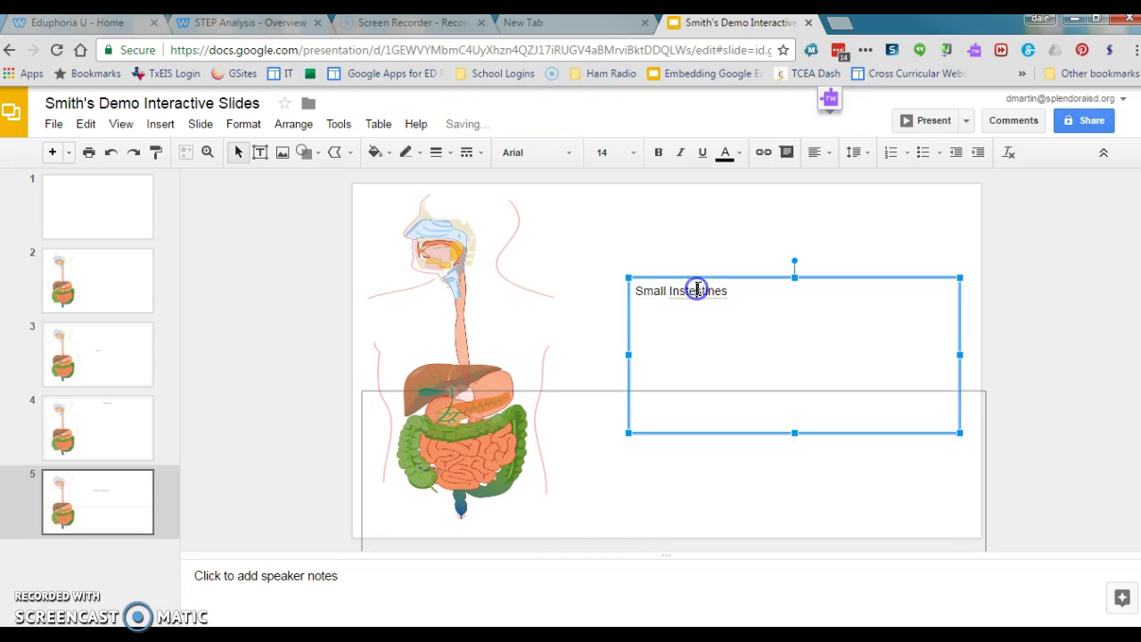
key("BackSpace")
key("BackSpace")
key("BackSpace")
key("BackSpace")
type("ntest")
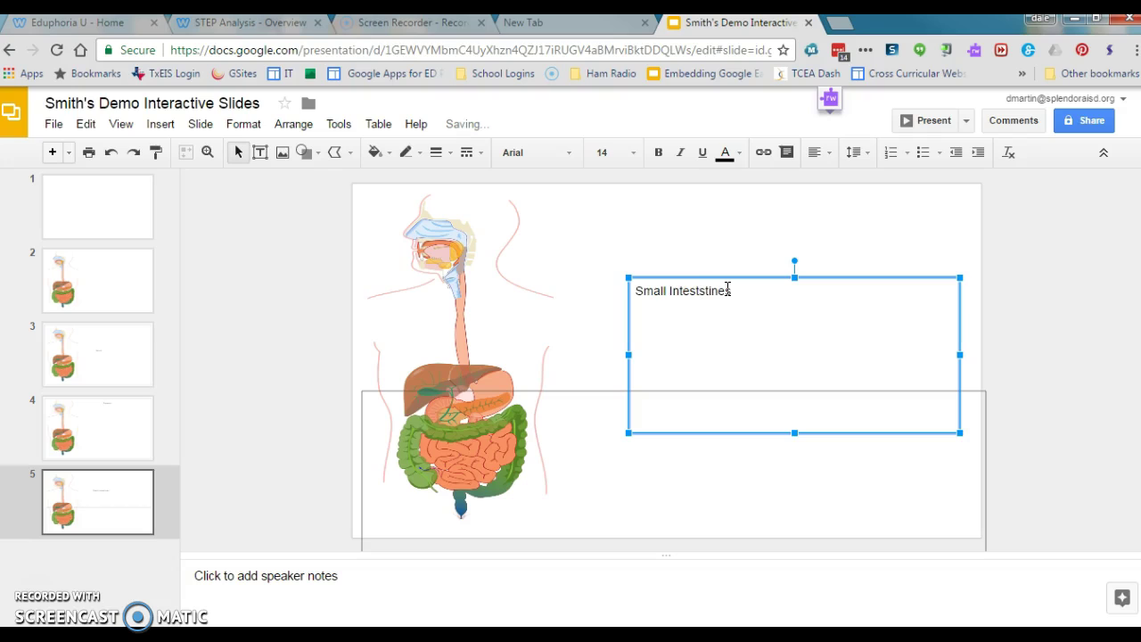
left_click(711, 290)
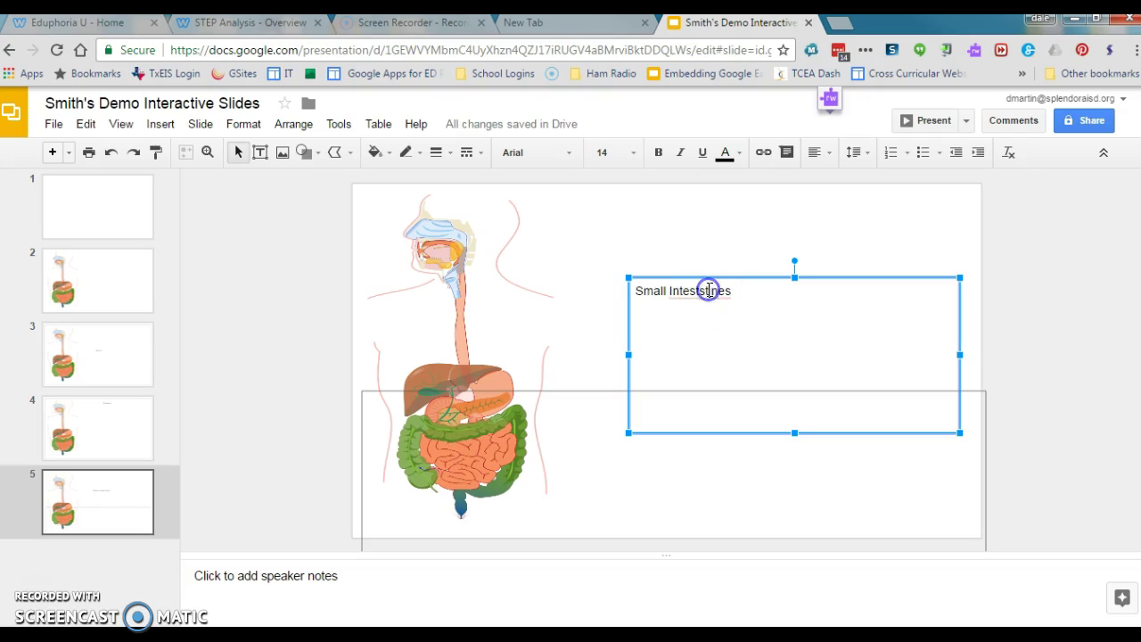
key("BackSpace")
key("BackSpace")
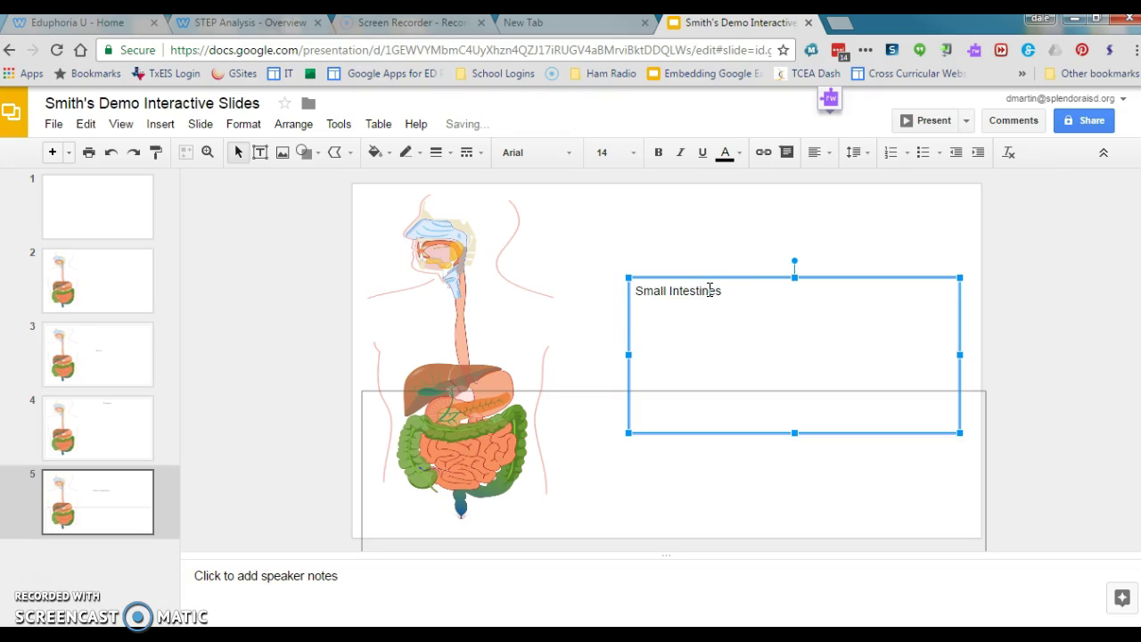
type("i")
left_click(757, 309)
key("Return")
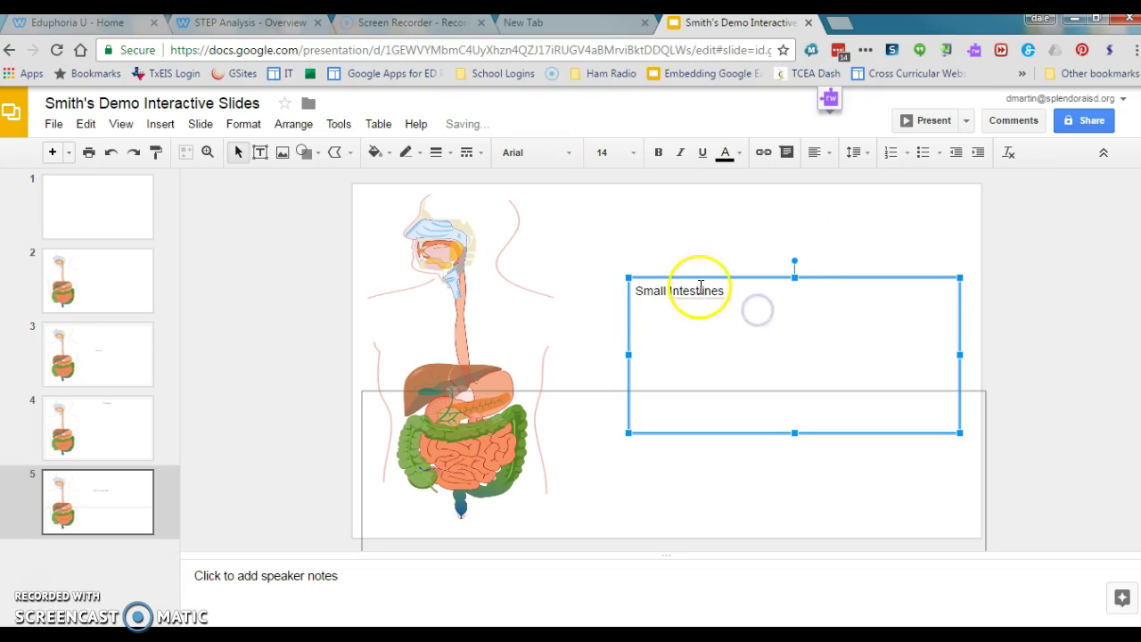
left_click(705, 287)
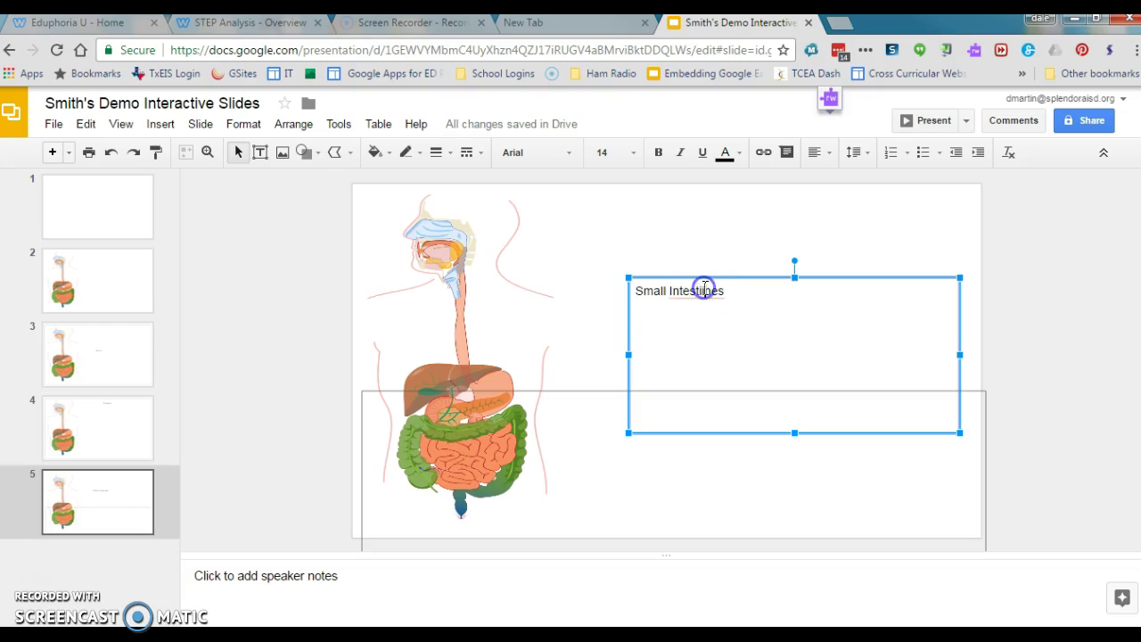
key("BackSpace")
- Stretch the transparent rectangle back up to cover the whole slide
left_click(683, 338)
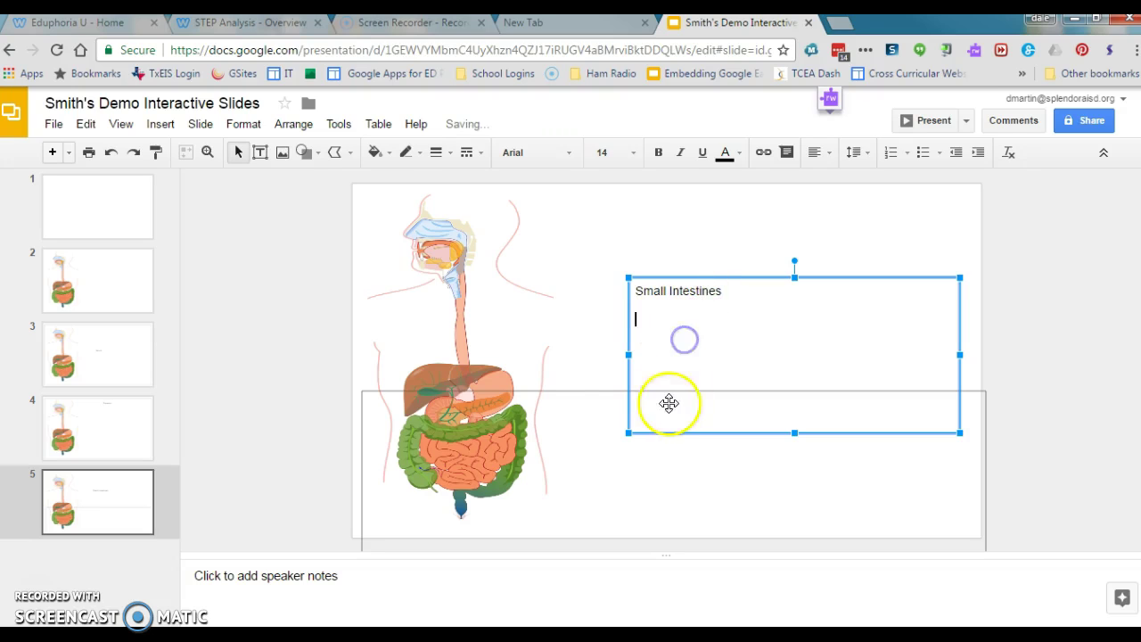
left_click(606, 397)
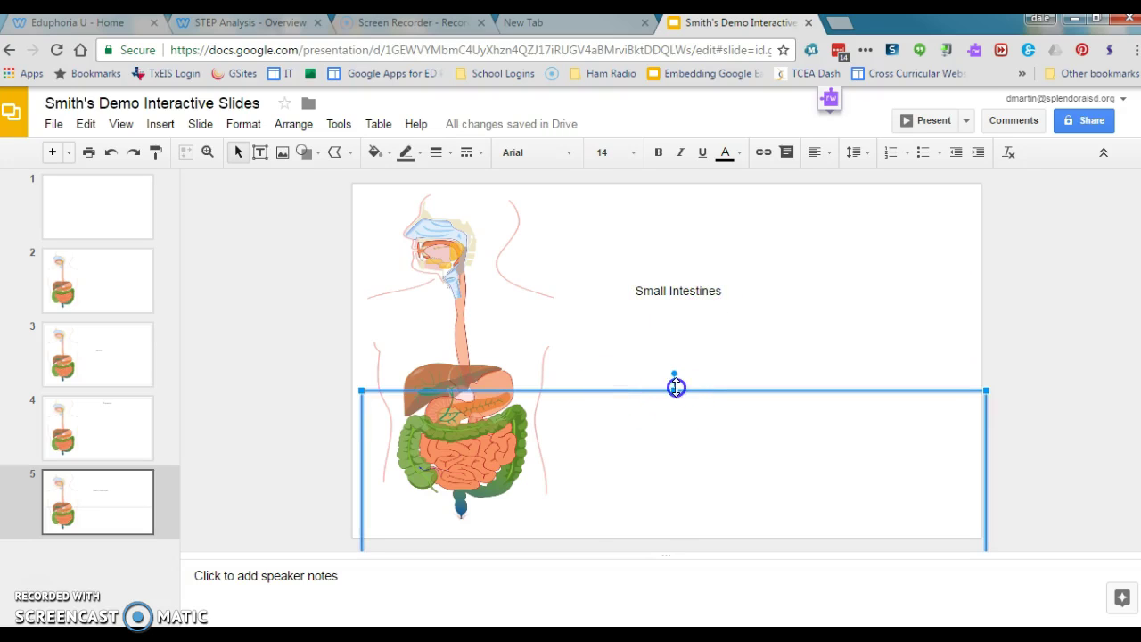
left_click_drag(675, 387, 635, 187)
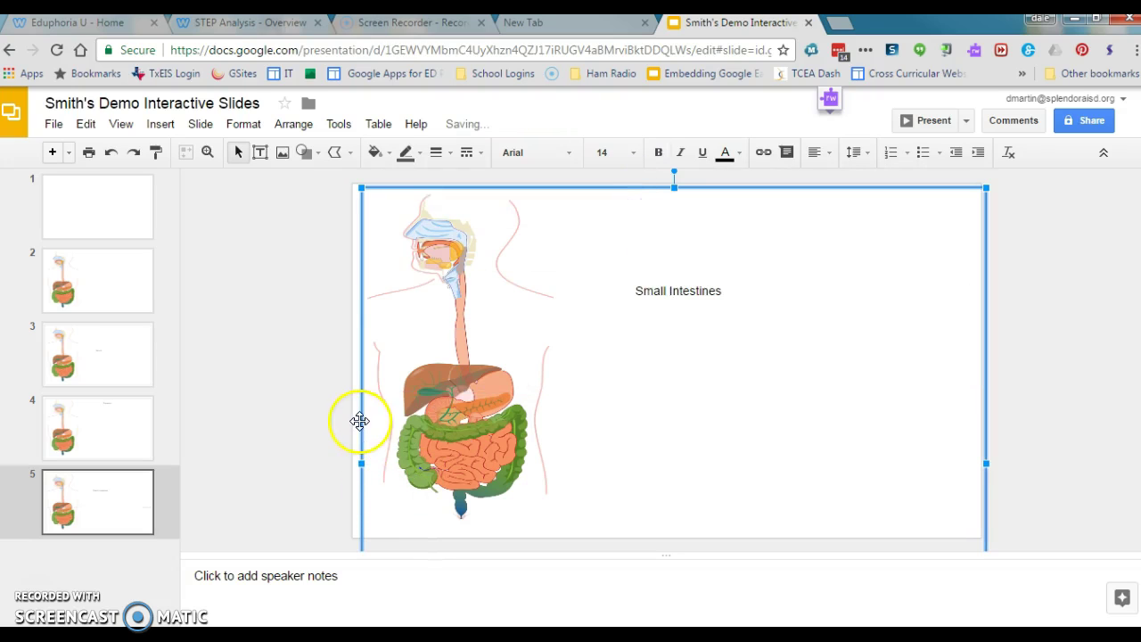
- Select slide 2 with the digestive-system diagram
left_click(113, 285)
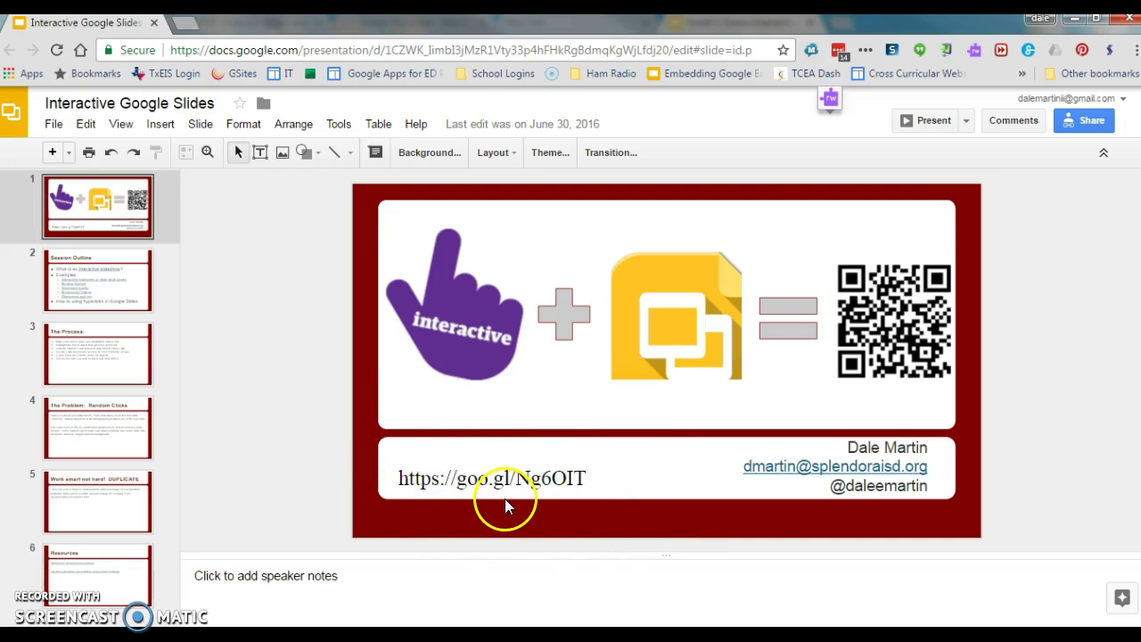
- Step through Session Outline, The Process, The Problem: Random Clicks, and Work smart not hard! DUPLICATE
left_click(117, 278)
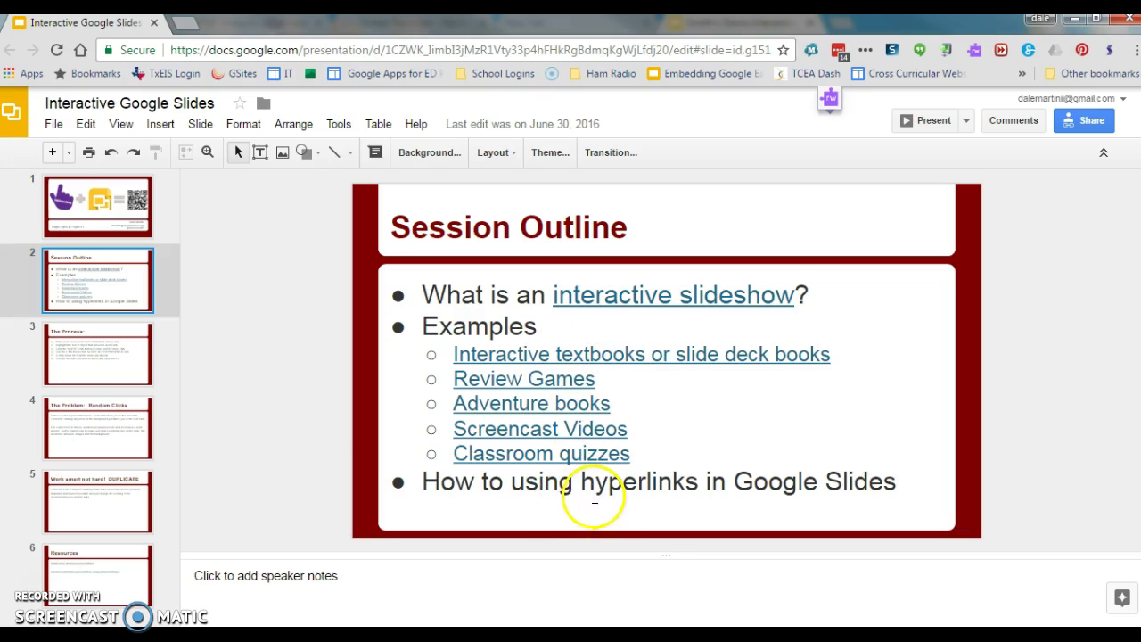
left_click(77, 352)
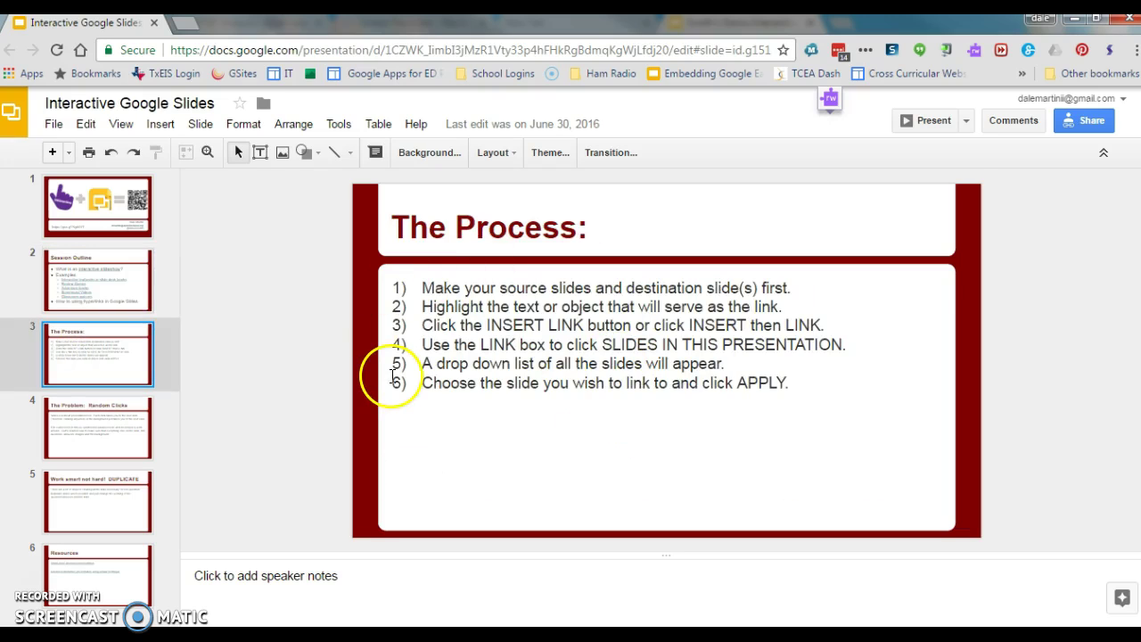
left_click(105, 451)
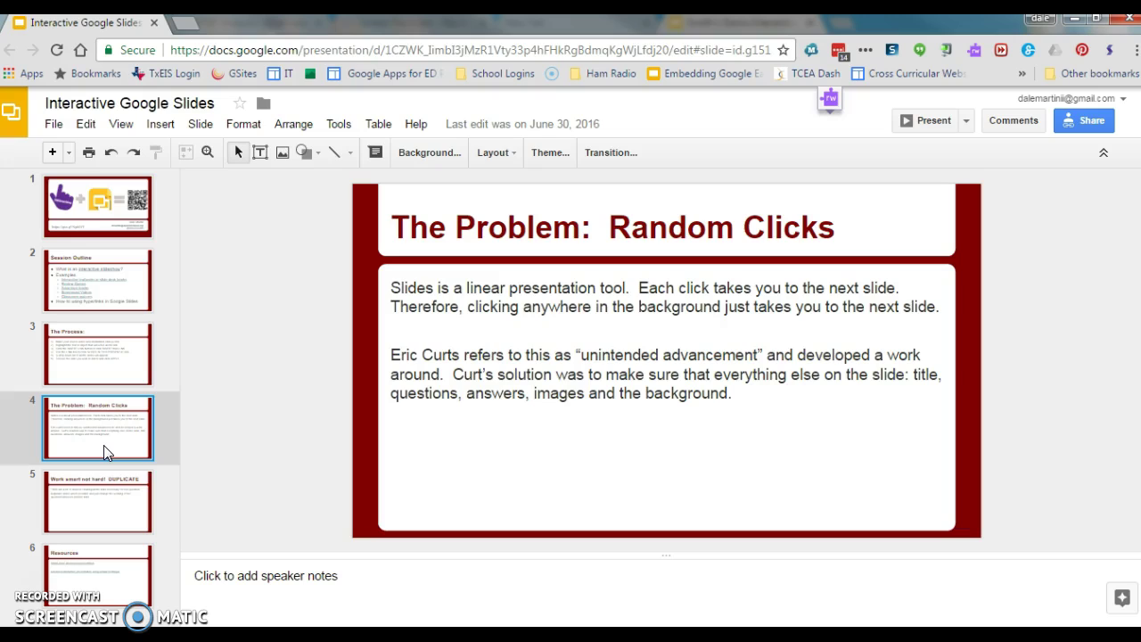
left_click(121, 507)
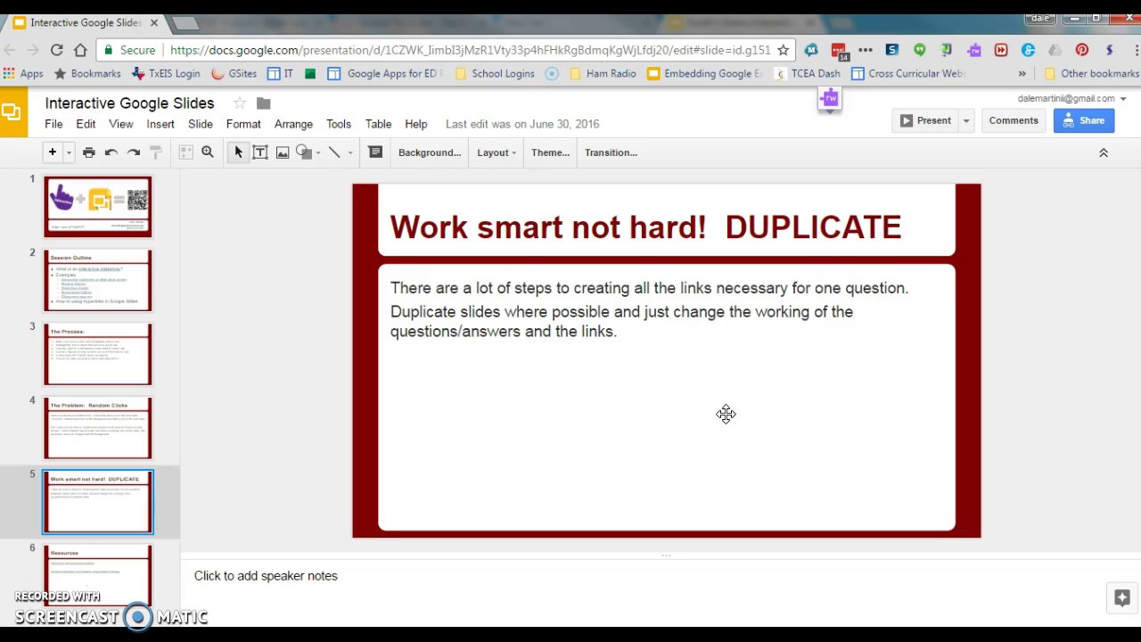
- Show slide 6, Resources, with its stand-alone and advanced interactive presentation links
left_click(716, 436)
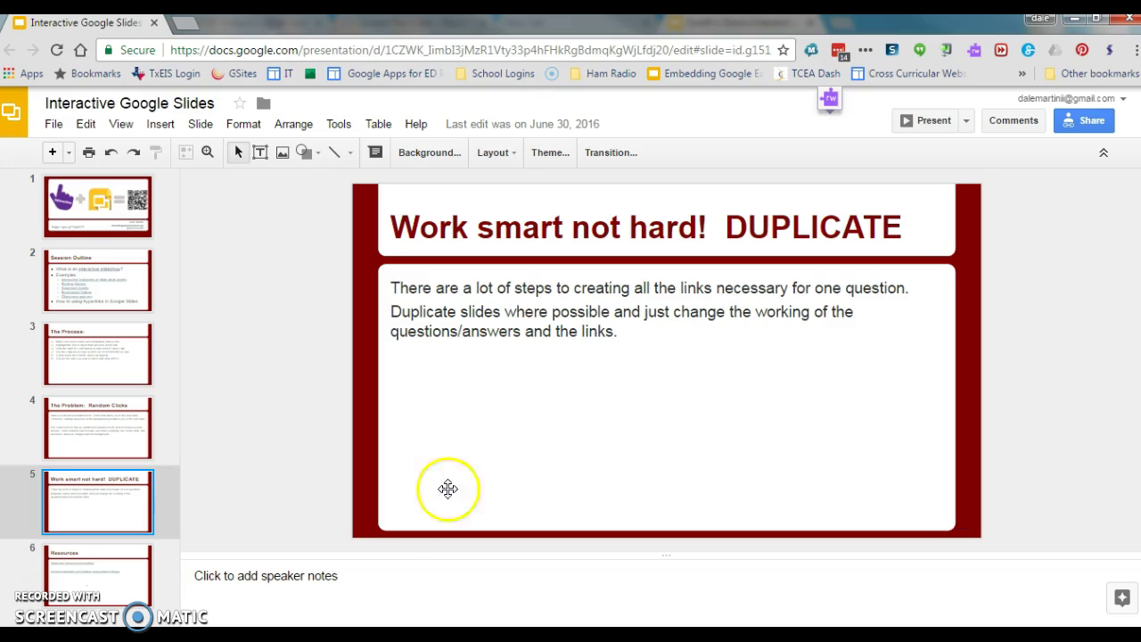
left_click(138, 584)
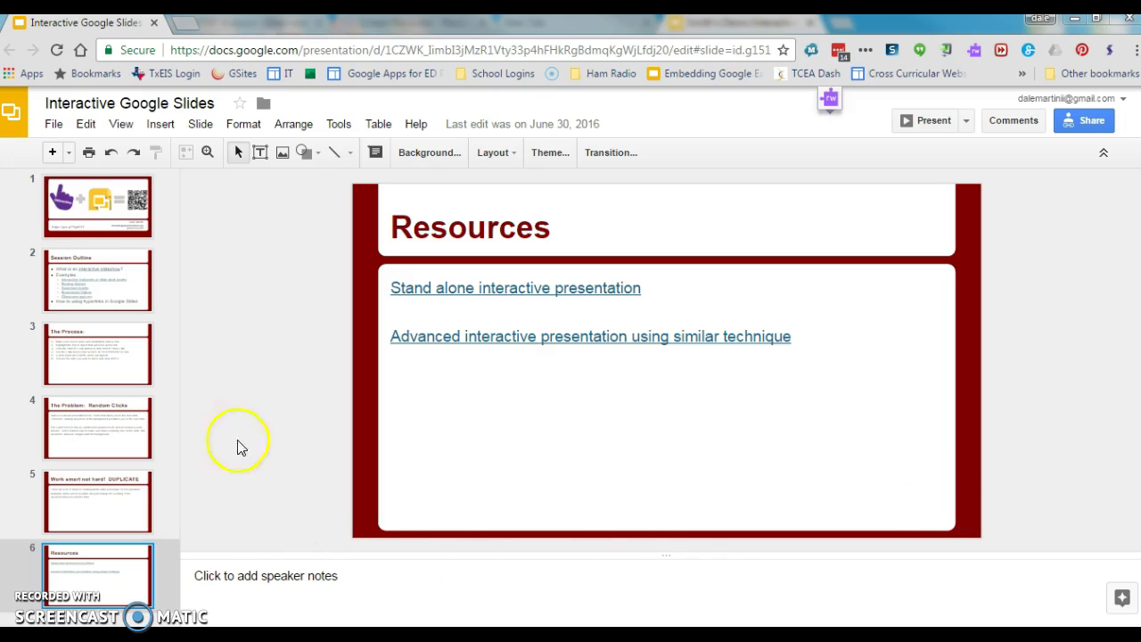
- Return to slide 1, the title slide with the QR code and short link
left_click(93, 233)
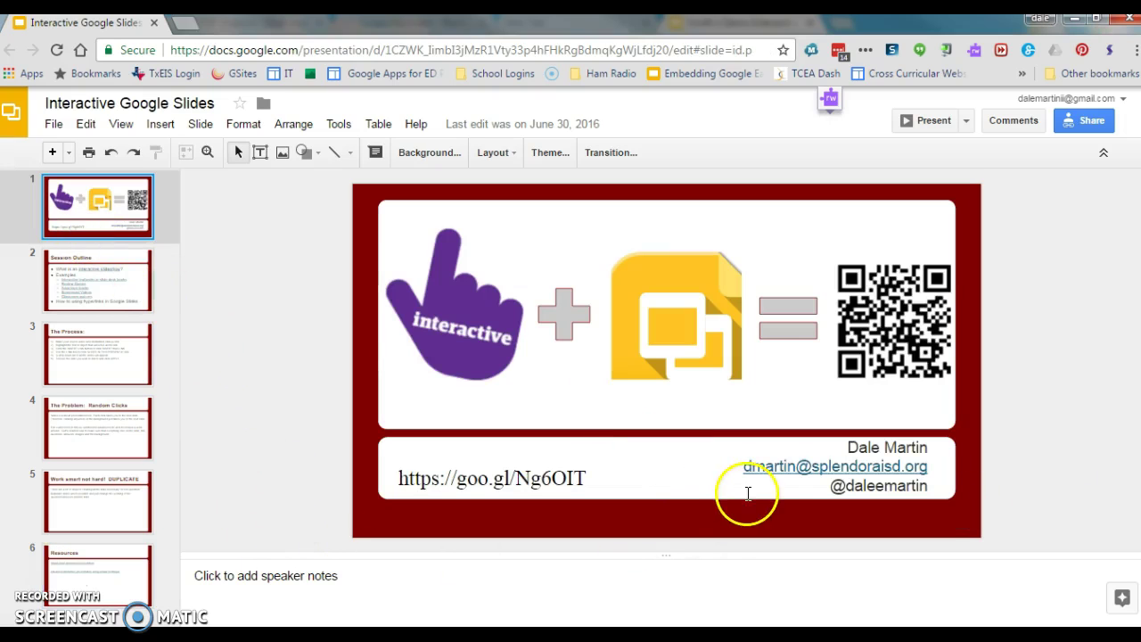